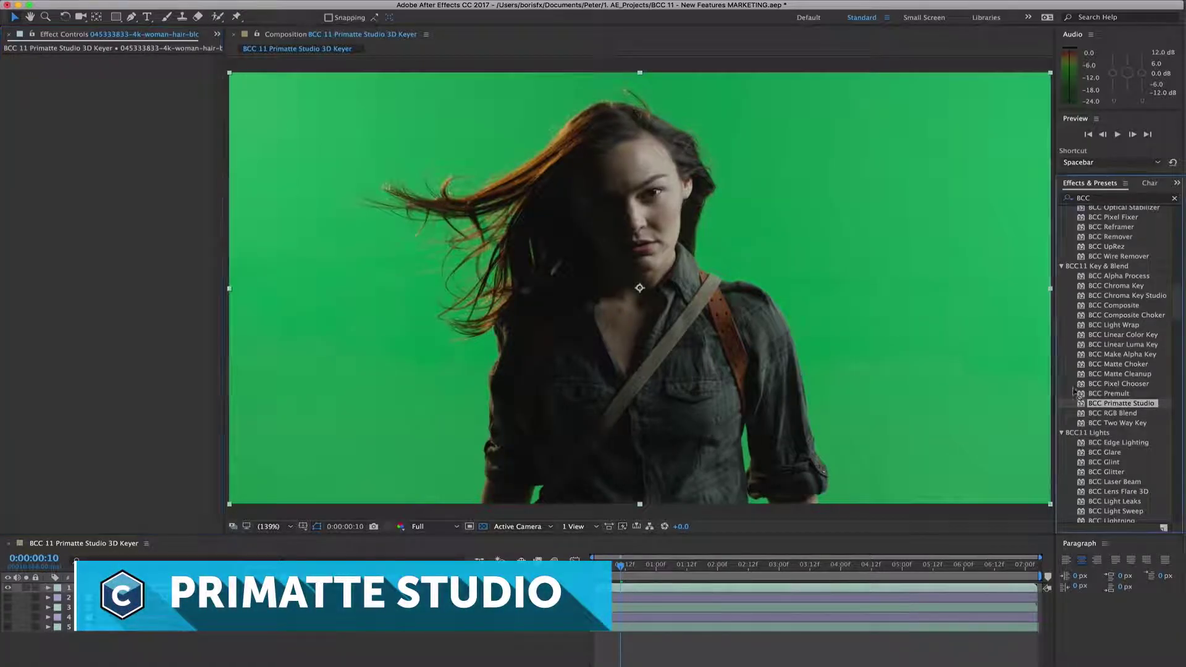
Apply BCC Primatte Studio to the green-screen woman clip and move its HUD off her
{"action": "left_click_drag", "start_coordinate": [1074, 391], "coordinate": [682, 263]}
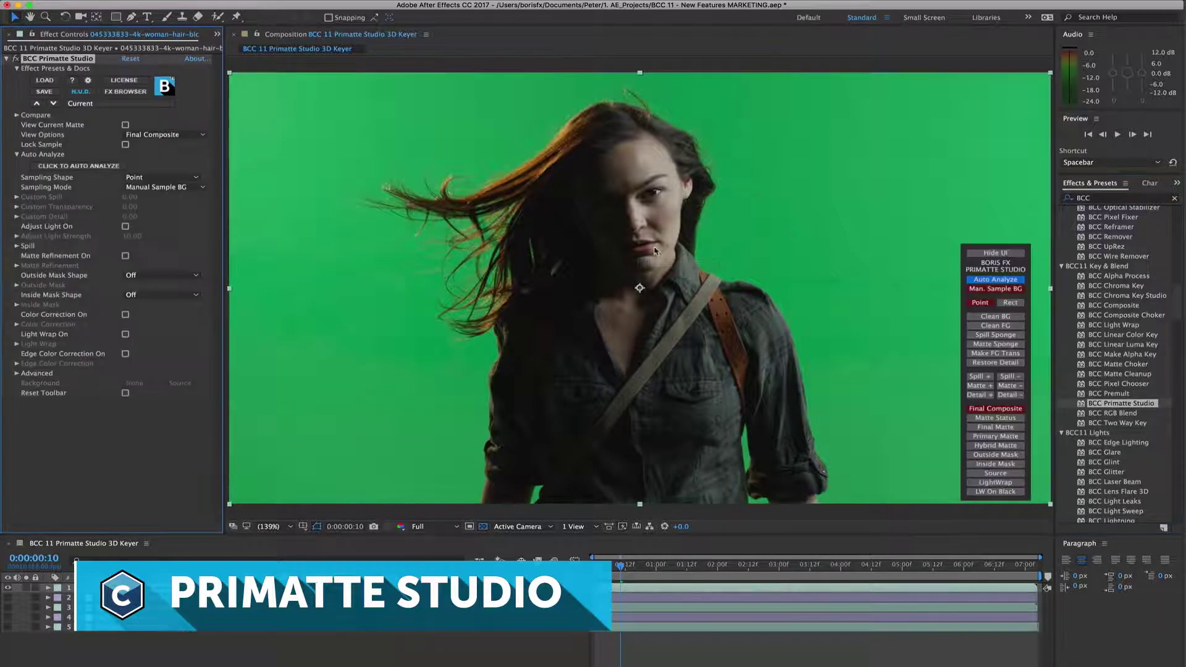
{"action": "left_click_drag", "start_coordinate": [994, 266], "coordinate": [307, 224]}
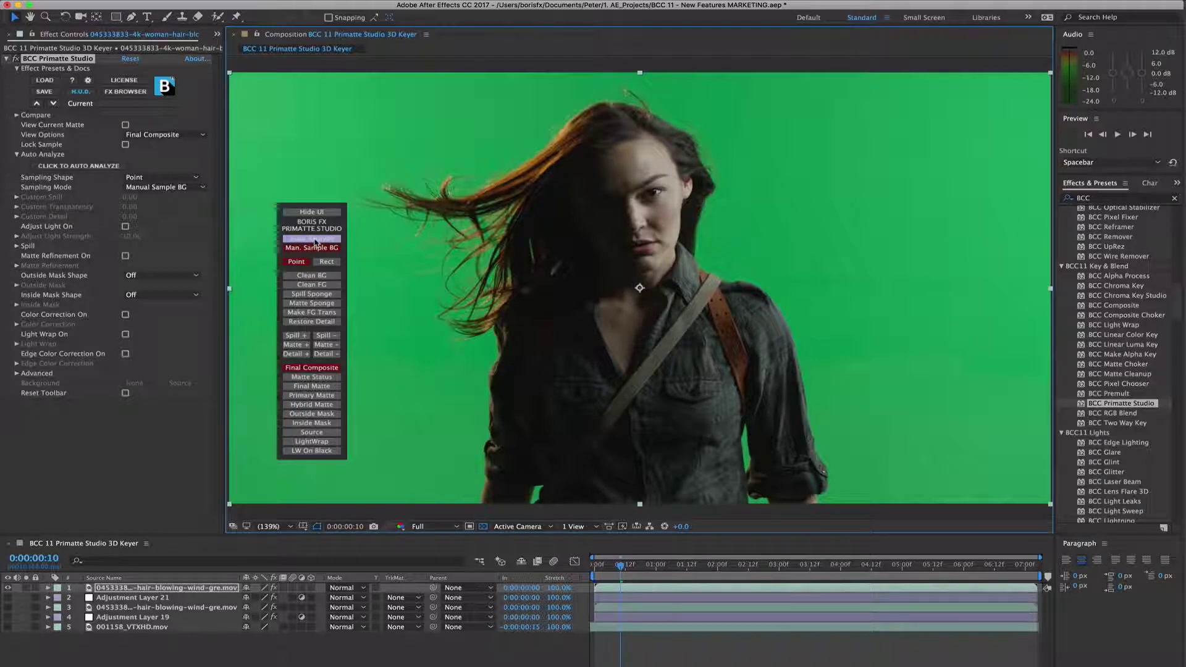
Auto-key the green, then clean background noise in Matte Status with rectangular samples around the frame
{"action": "left_click", "coordinate": [313, 239]}
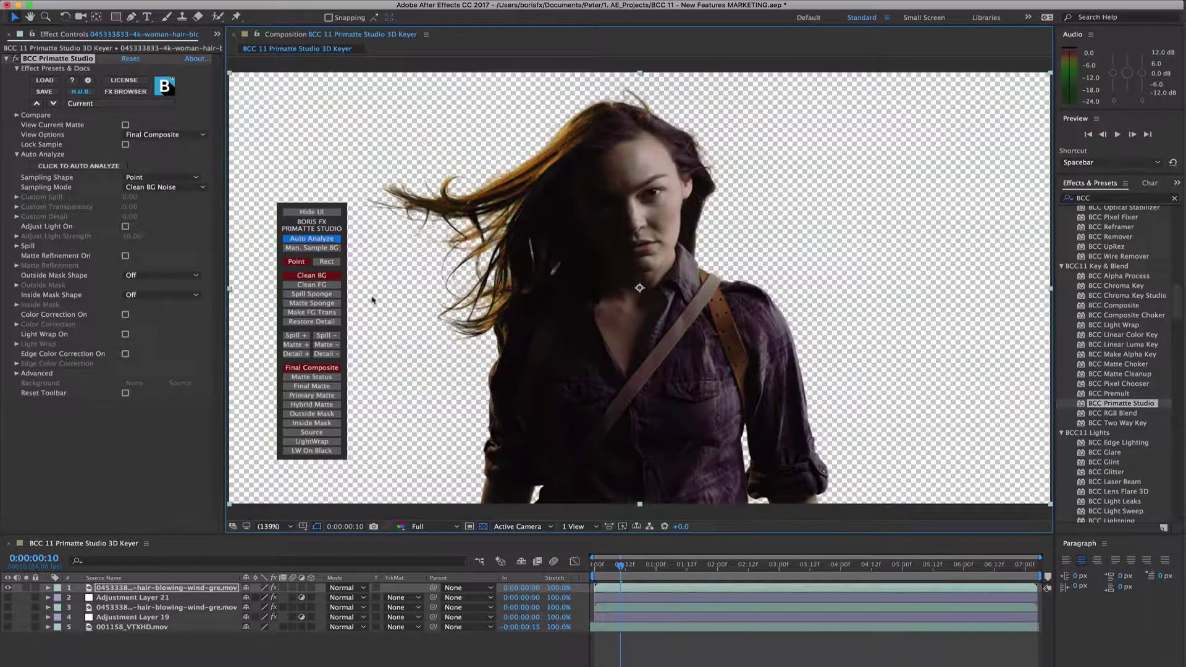
{"action": "left_click", "coordinate": [331, 378]}
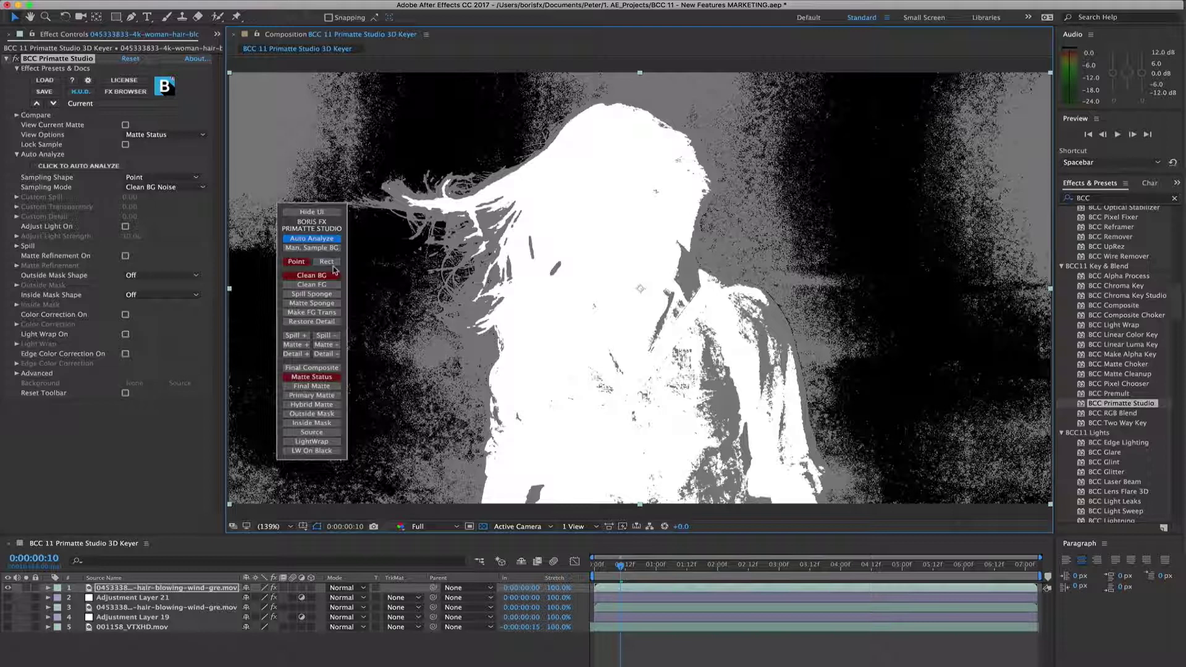
{"action": "left_click", "coordinate": [327, 262]}
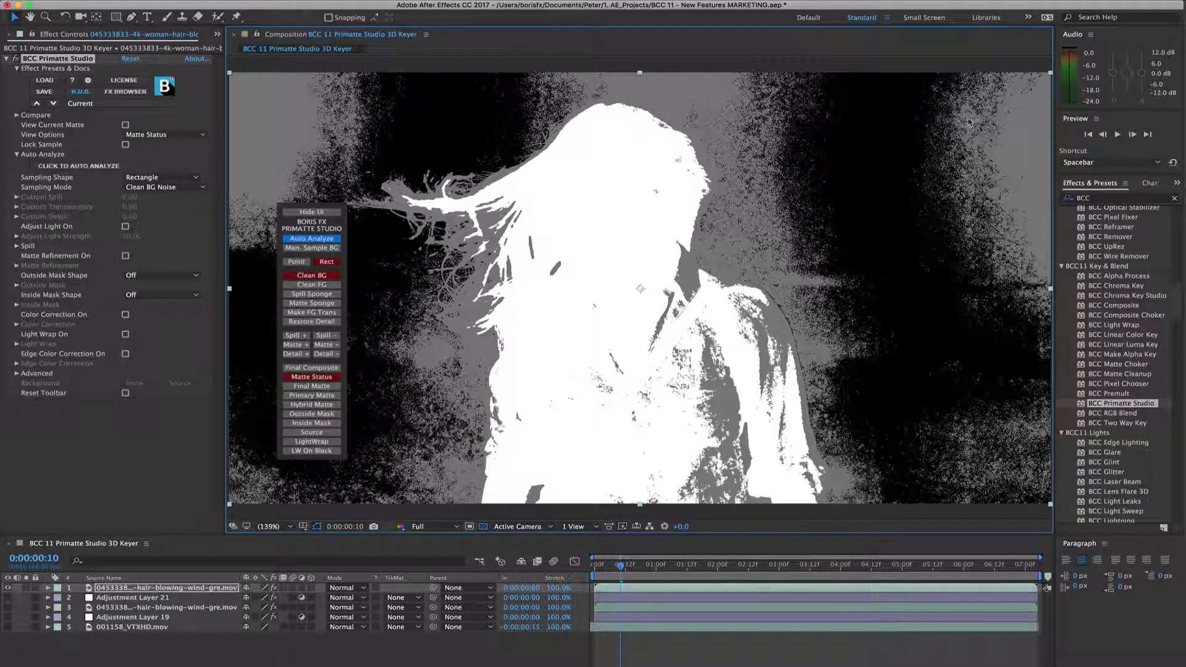
{"action": "left_click_drag", "start_coordinate": [945, 95], "coordinate": [1043, 173]}
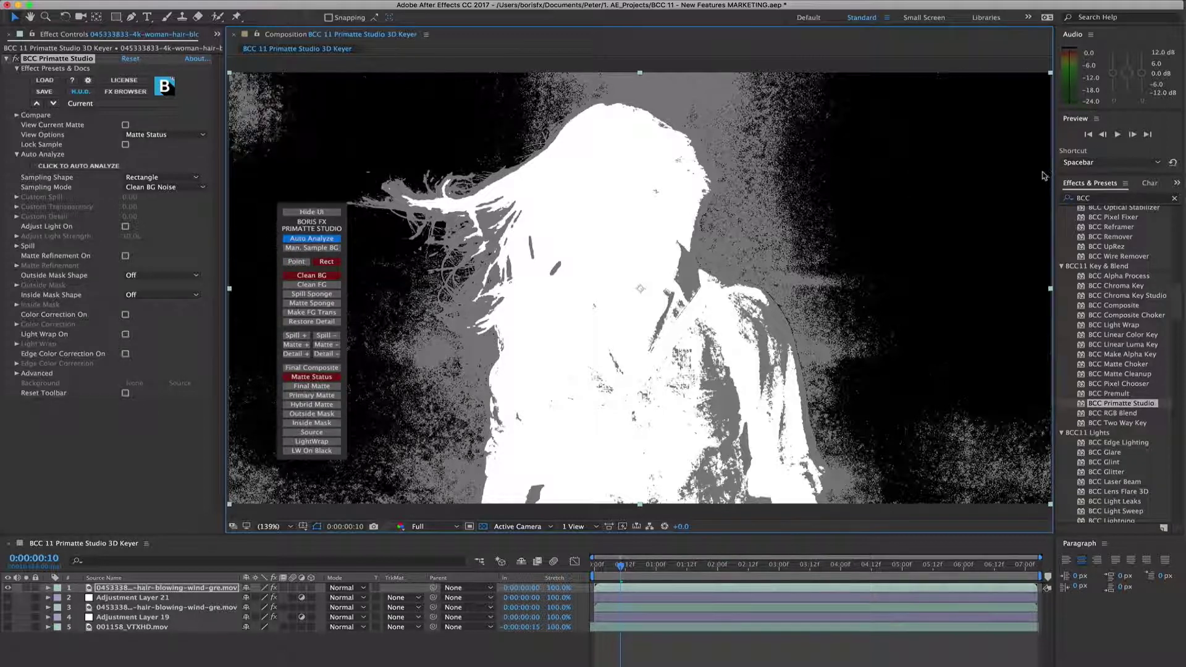
{"action": "left_click_drag", "start_coordinate": [838, 109], "coordinate": [691, 84]}
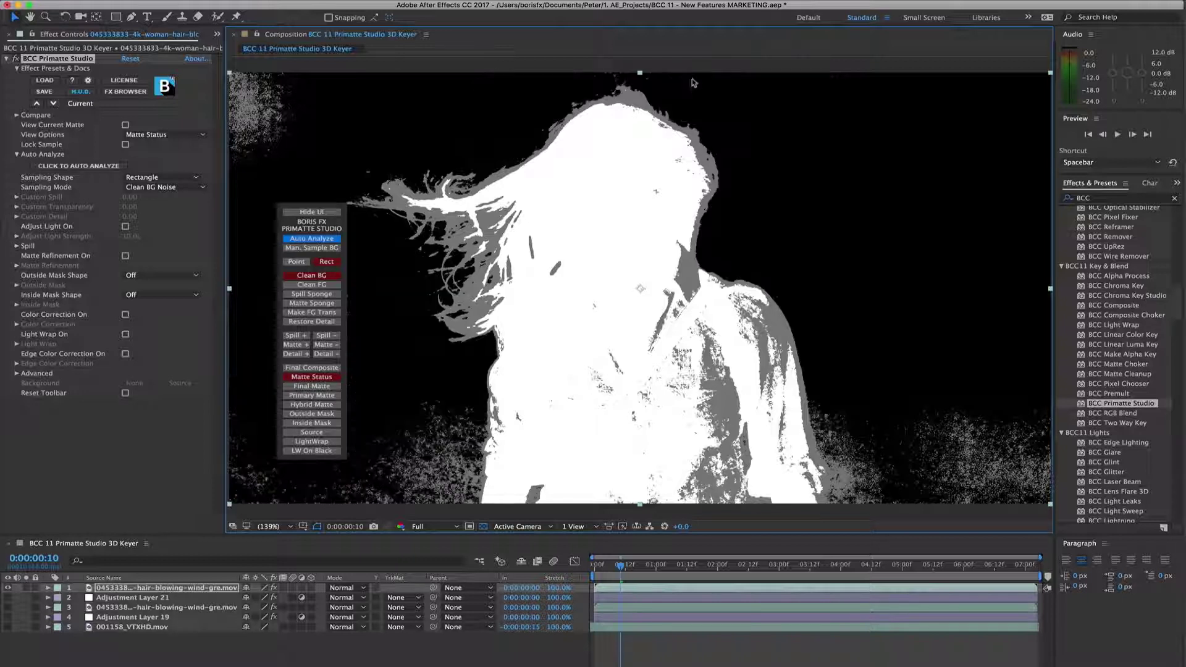
{"action": "left_click_drag", "start_coordinate": [339, 136], "coordinate": [236, 90]}
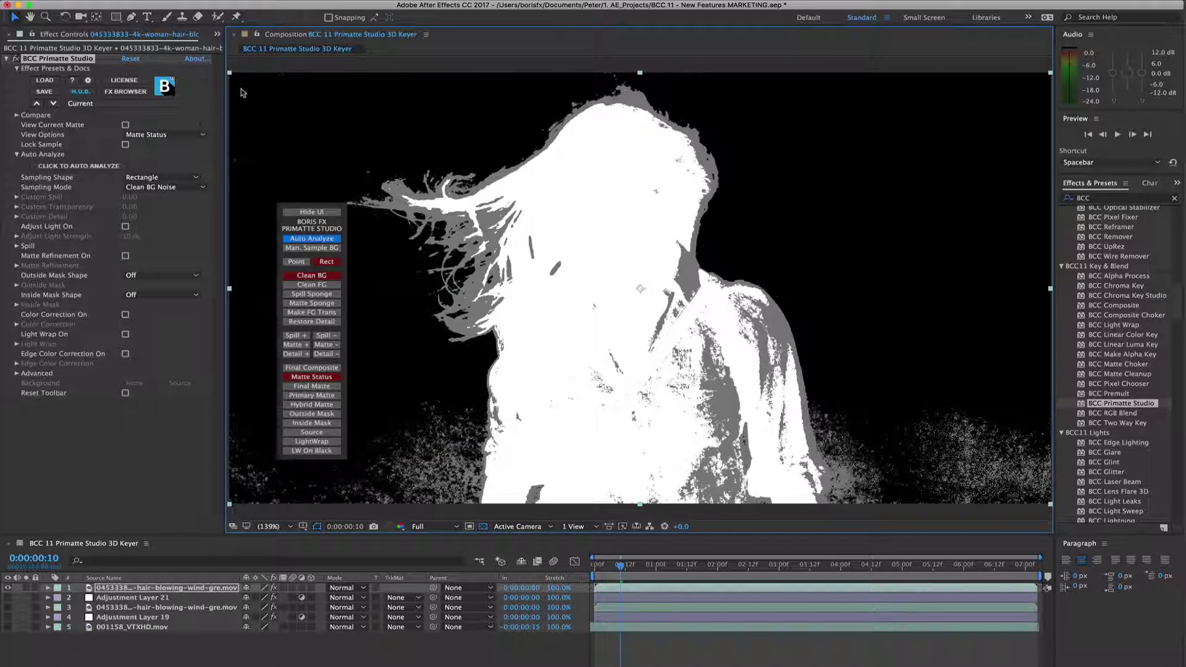
{"action": "left_click_drag", "start_coordinate": [386, 401], "coordinate": [466, 454]}
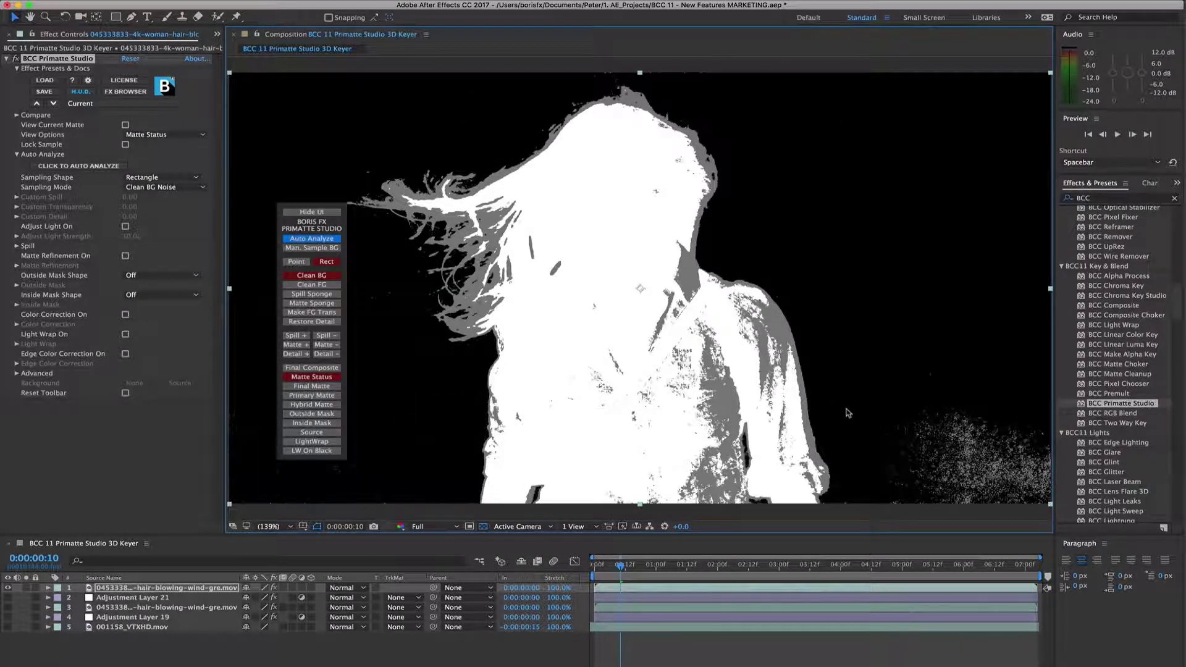
{"action": "left_click_drag", "start_coordinate": [887, 398], "coordinate": [1049, 502]}
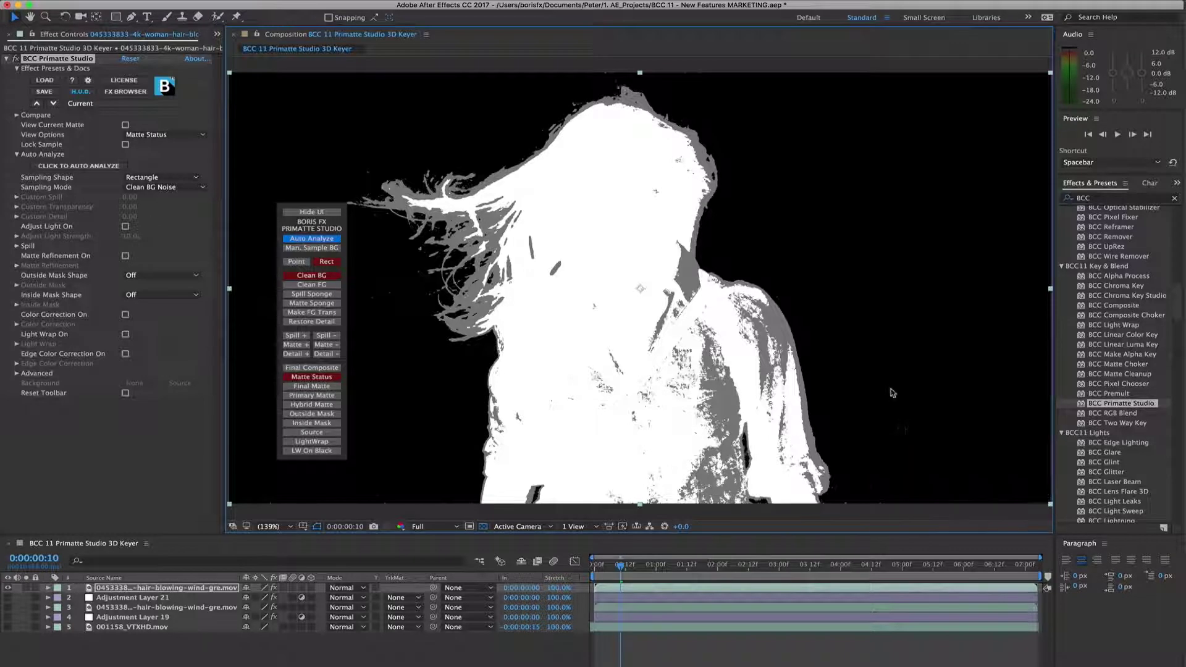
Clean foreground holes on the woman's chest and head, then view the Final Matte
{"action": "left_click", "coordinate": [318, 284]}
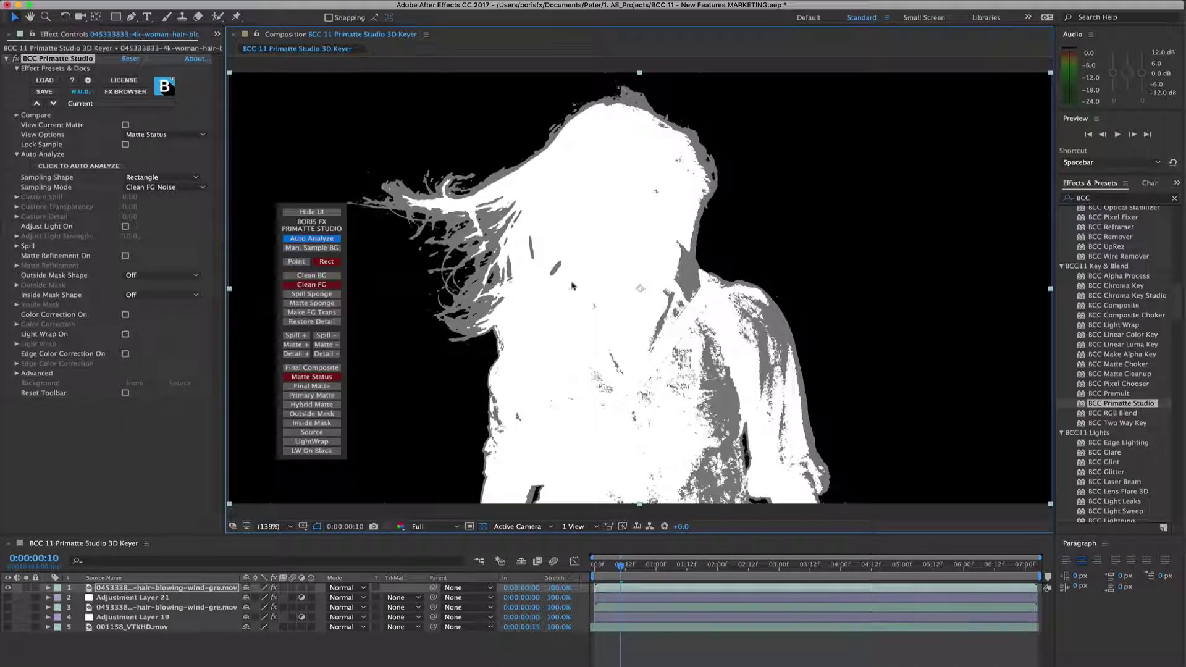
{"action": "left_click_drag", "start_coordinate": [616, 267], "coordinate": [683, 302]}
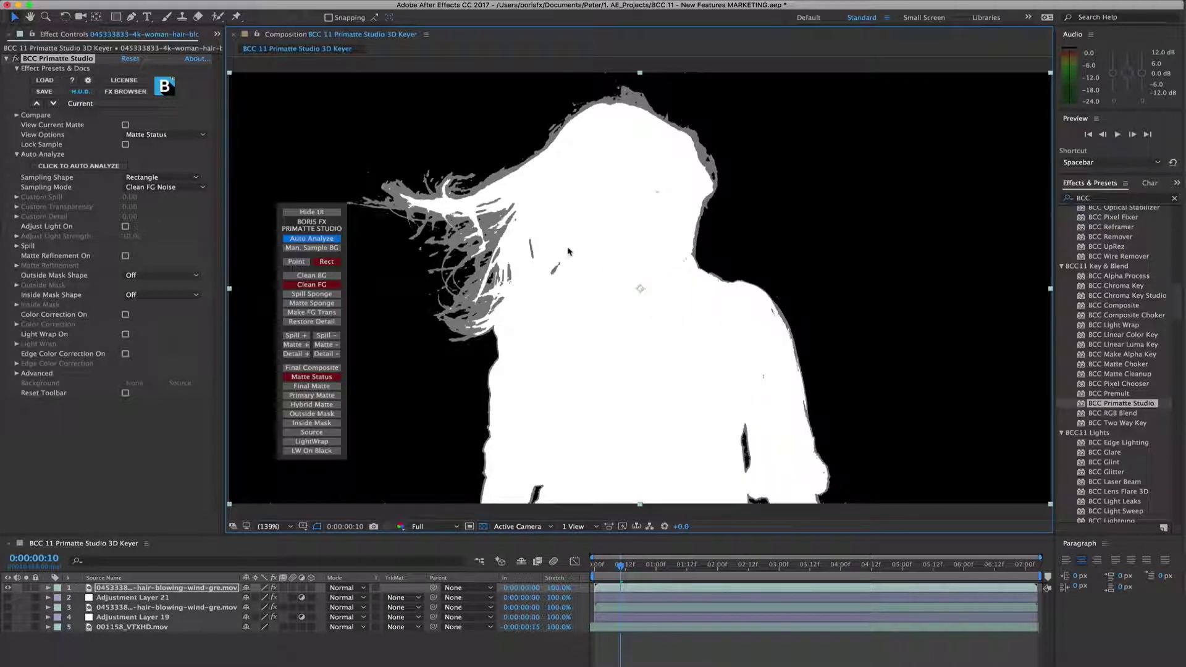
{"action": "left_click_drag", "start_coordinate": [627, 174], "coordinate": [677, 204]}
{"action": "left_click", "coordinate": [321, 387]}
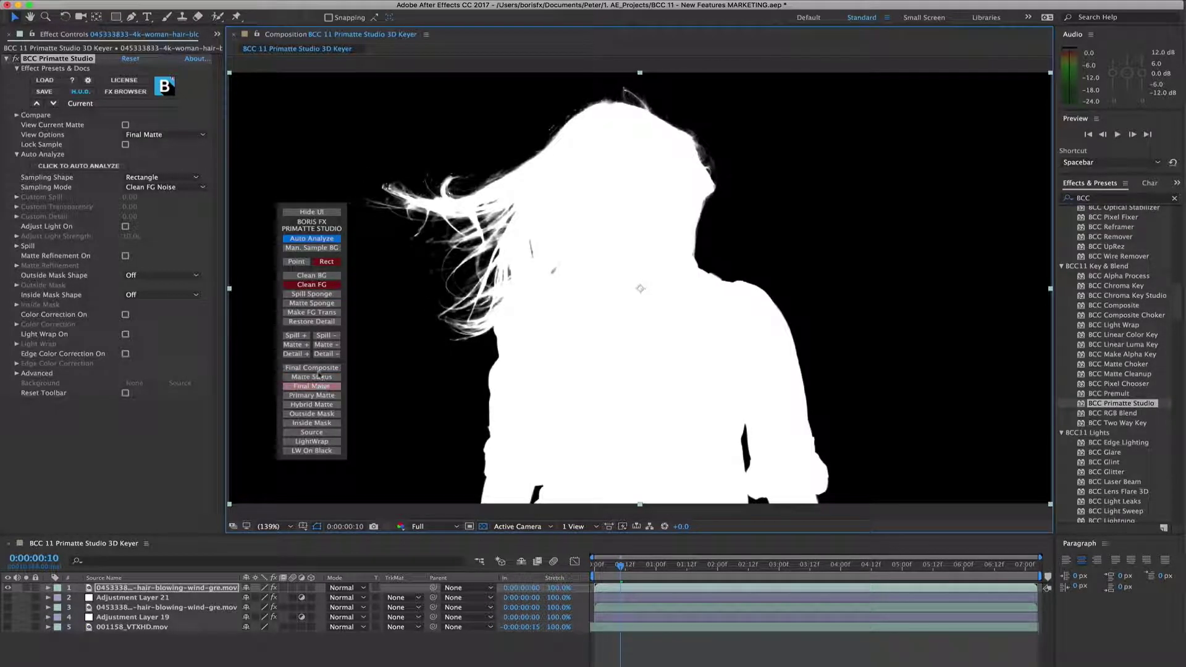
Check the composite at a later frame, then cycle Matte Status, Final Matte, Primary Matte and Source views
{"action": "left_click", "coordinate": [317, 368]}
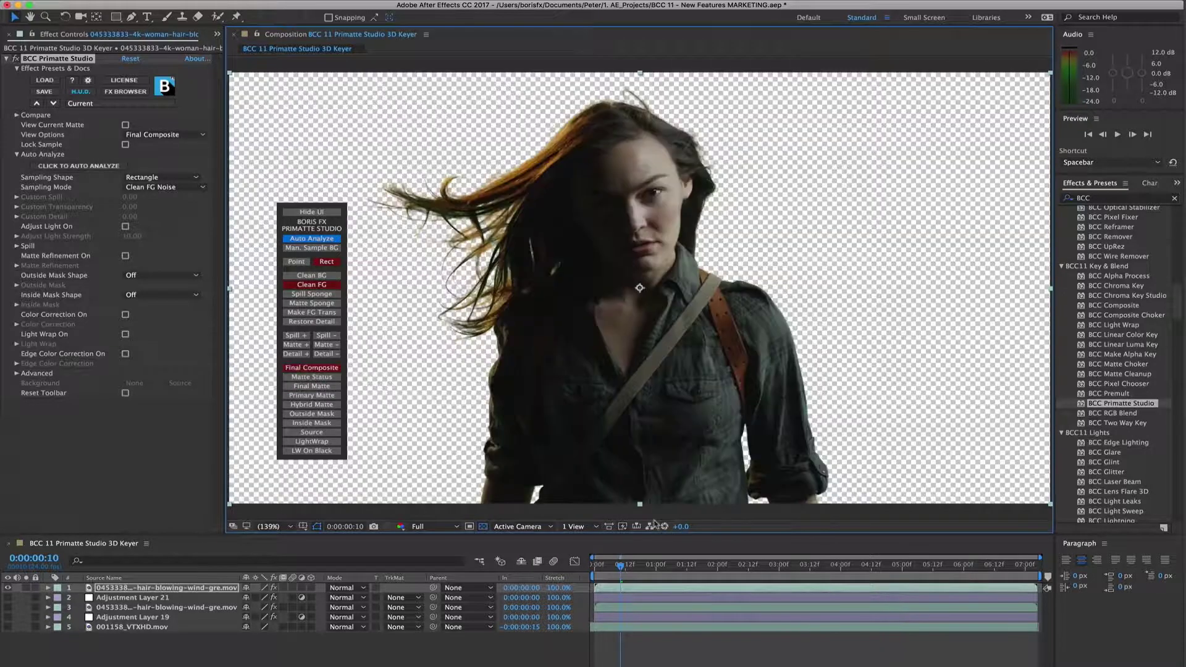
{"action": "left_click_drag", "start_coordinate": [634, 572], "coordinate": [769, 569]}
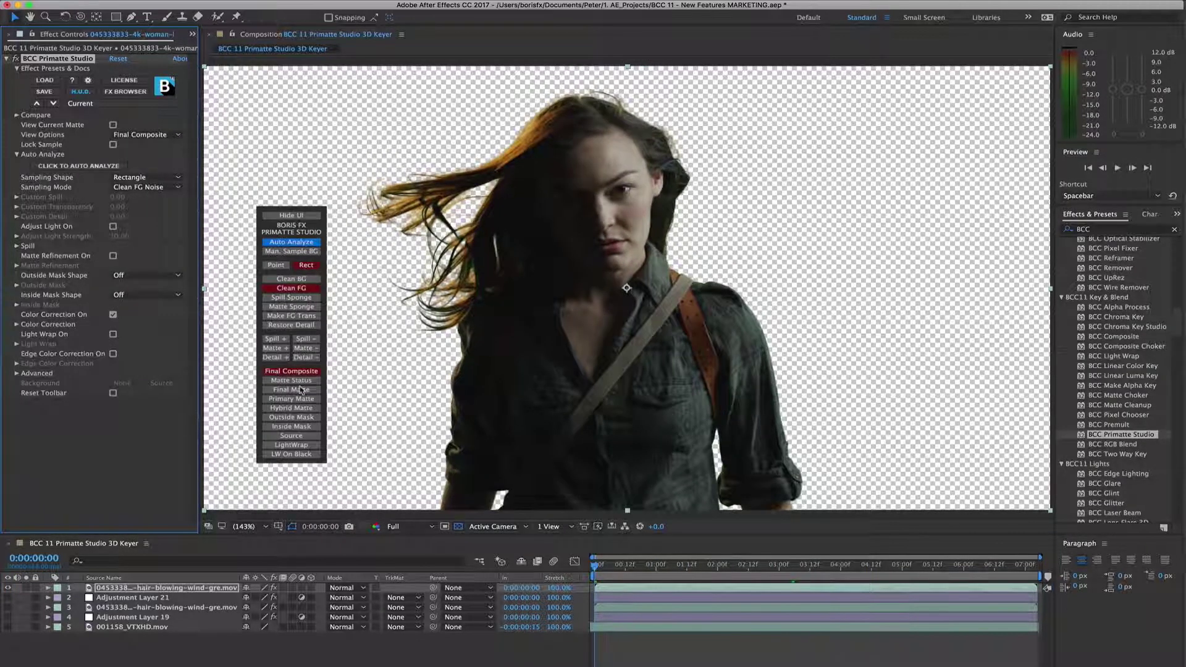
{"action": "left_click", "coordinate": [300, 381]}
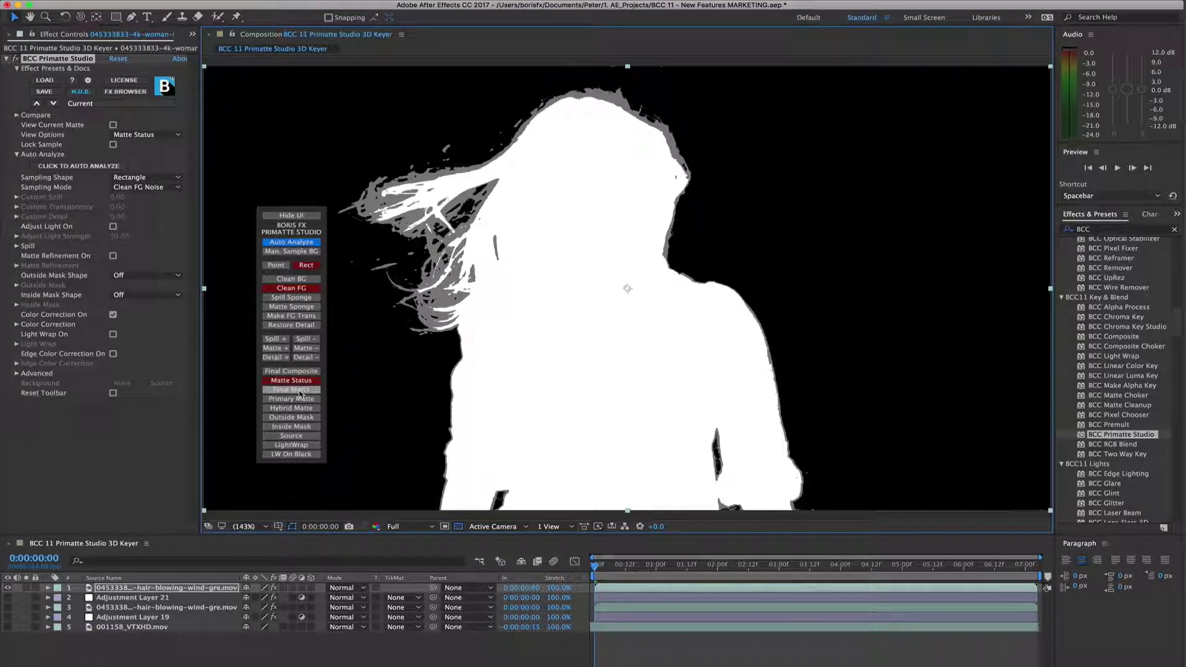
{"action": "left_click", "coordinate": [300, 391]}
{"action": "left_click", "coordinate": [300, 400]}
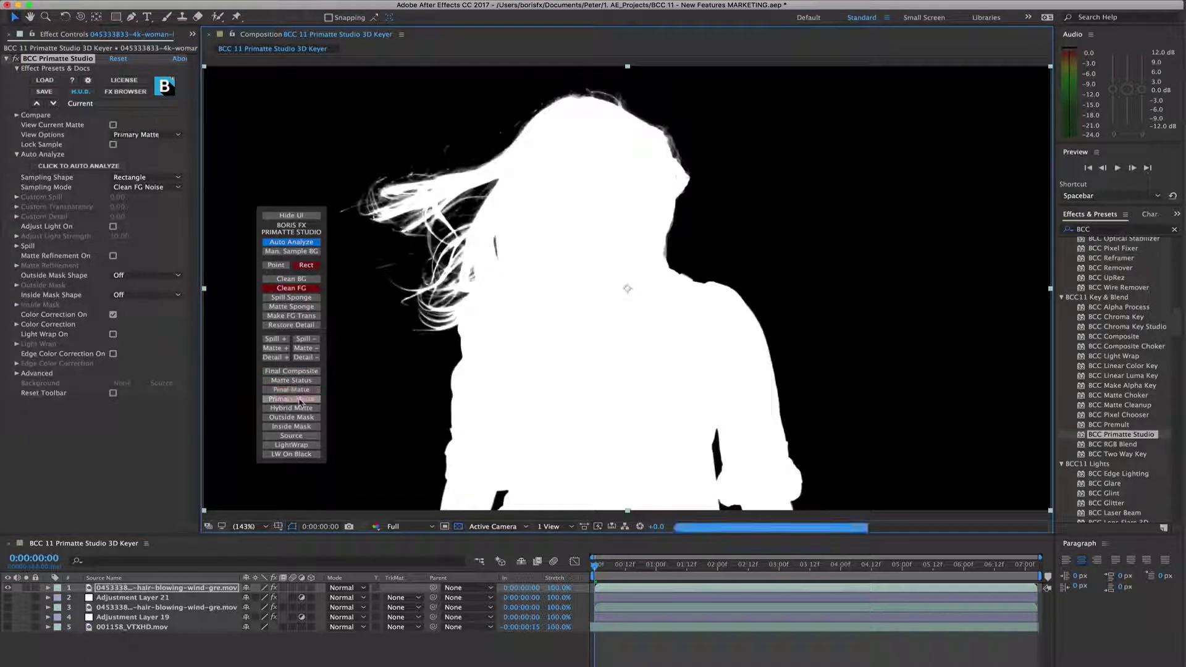
{"action": "left_click", "coordinate": [300, 436]}
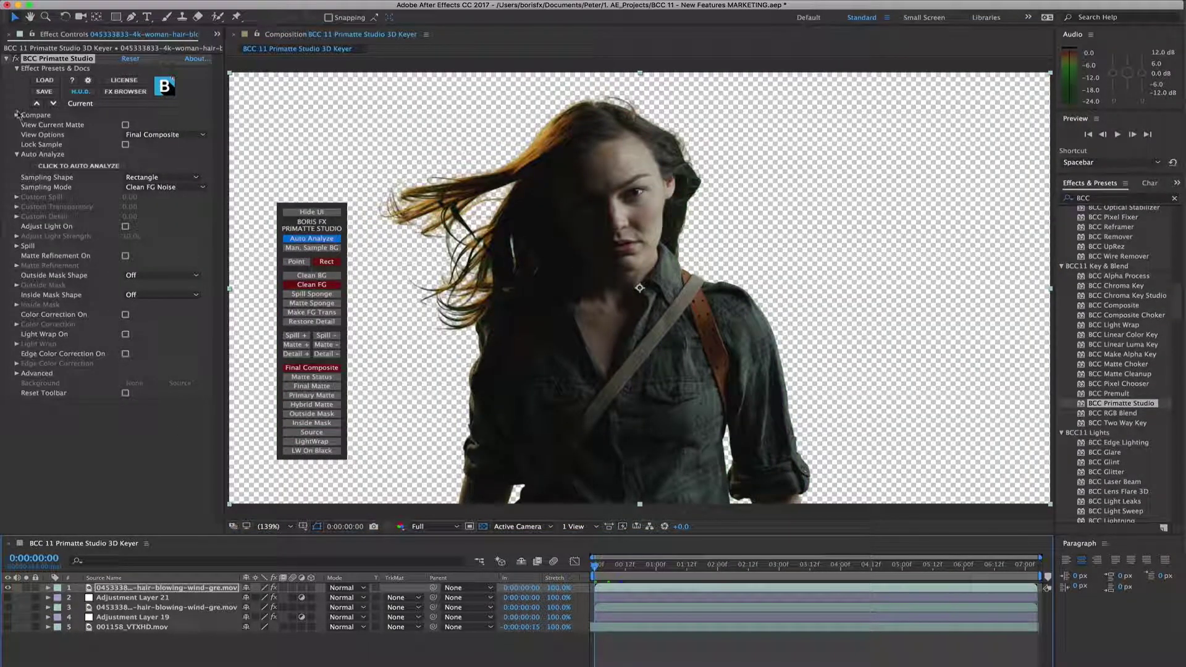
Set the Compare Mode to Side By Side
{"action": "left_click", "coordinate": [15, 116]}
{"action": "left_click", "coordinate": [131, 126]}
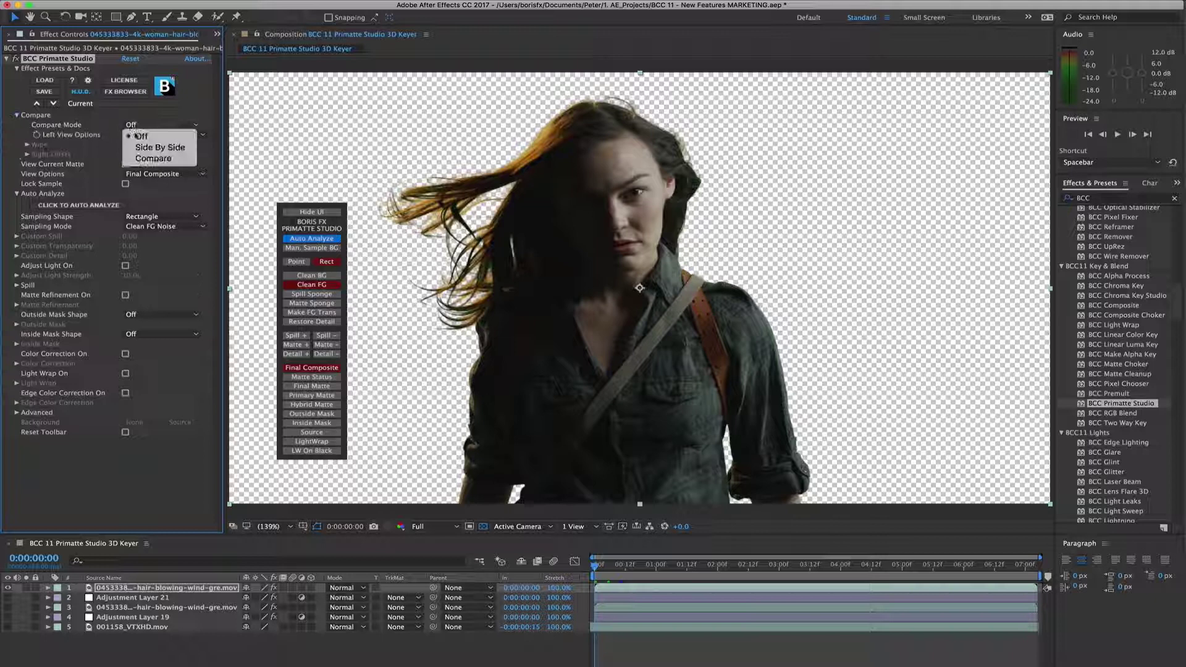
{"action": "left_click", "coordinate": [138, 149]}
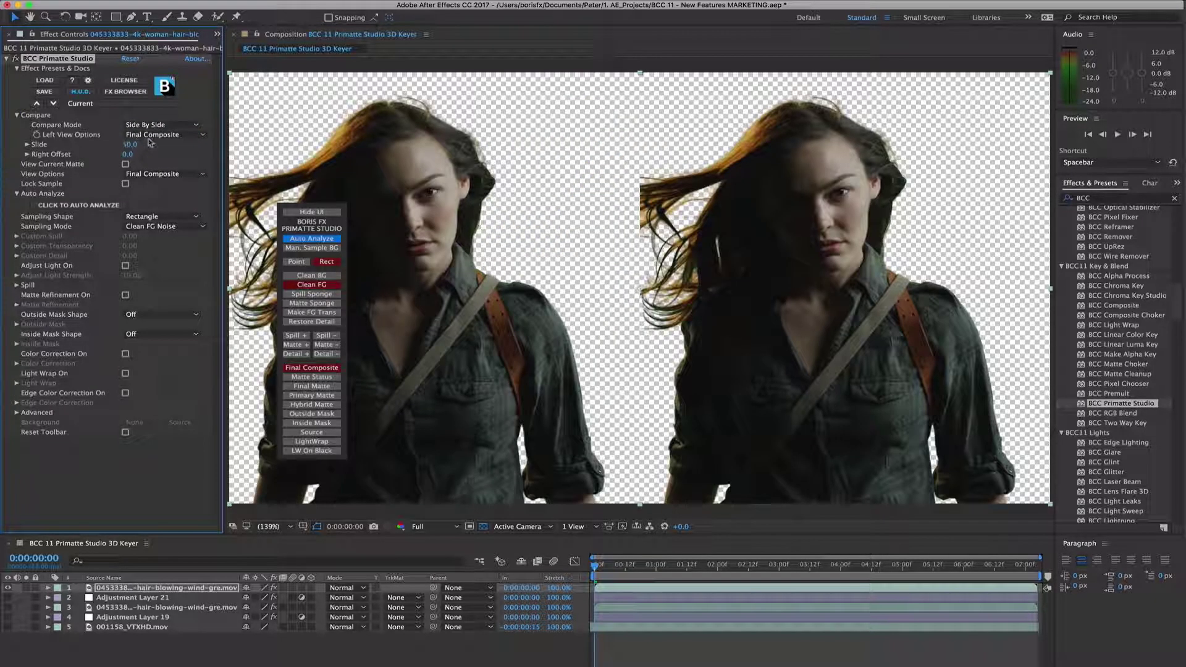
Show Matte Status on the left and Final Matte on the right, comparing a later frame and 0:00:03:05
{"action": "left_click", "coordinate": [149, 135]}
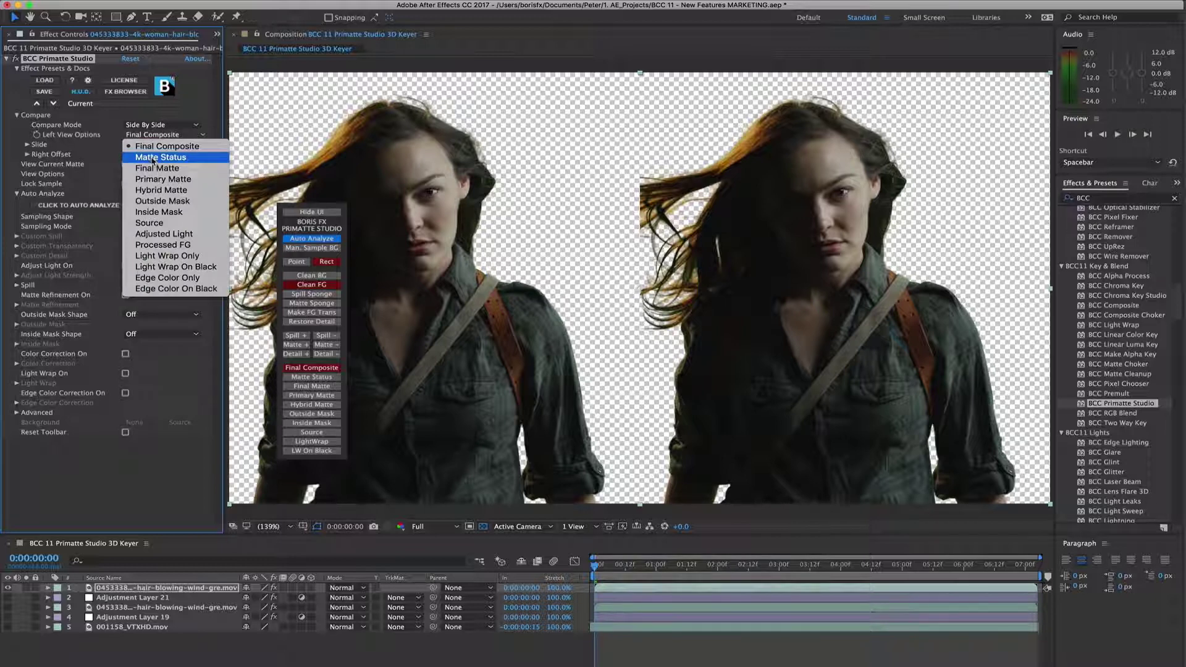
{"action": "left_click", "coordinate": [153, 159]}
{"action": "left_click", "coordinate": [154, 174]}
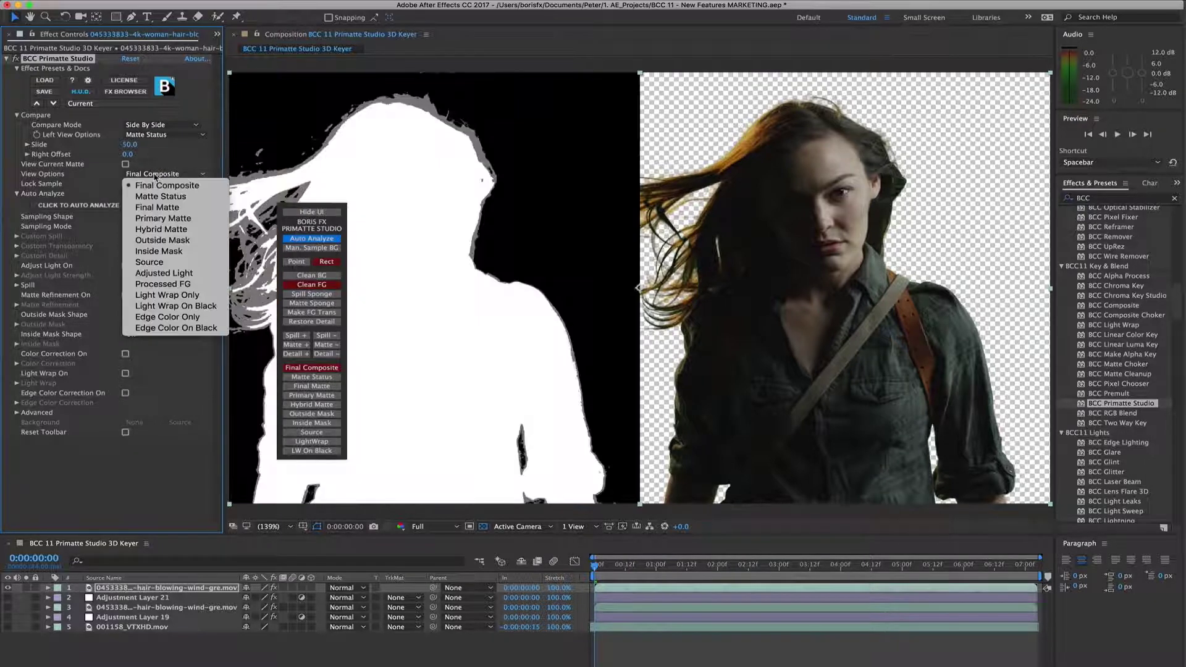
{"action": "left_click", "coordinate": [157, 209]}
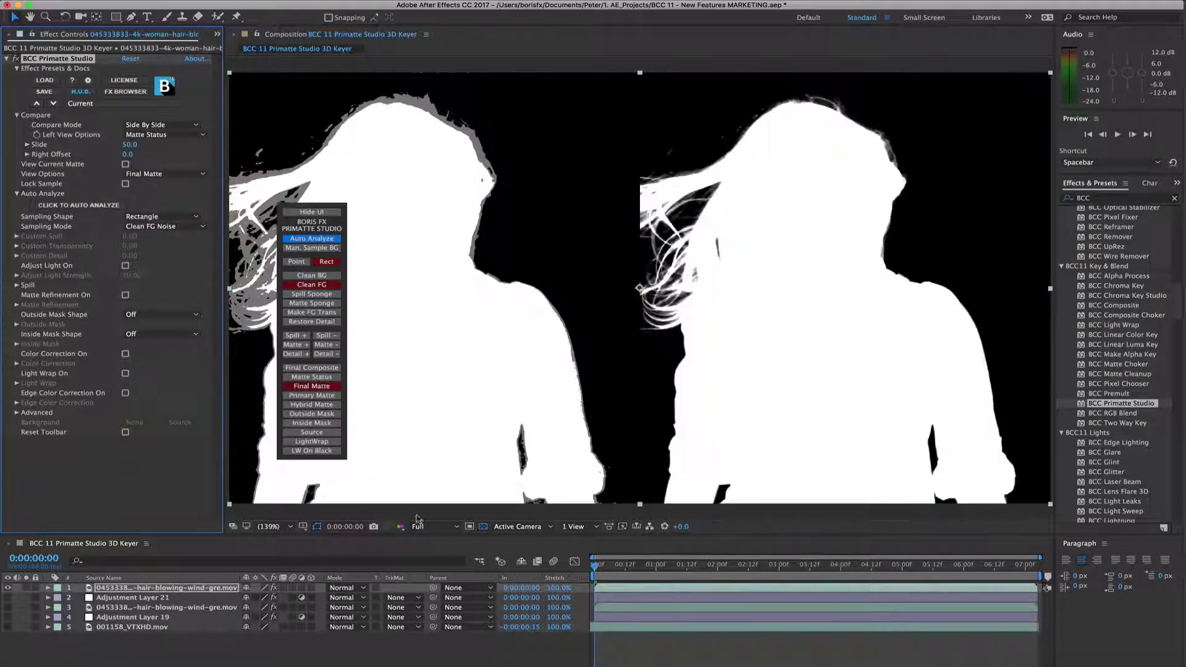
{"action": "left_click_drag", "start_coordinate": [663, 567], "coordinate": [884, 567]}
{"action": "left_click", "coordinate": [792, 567]}
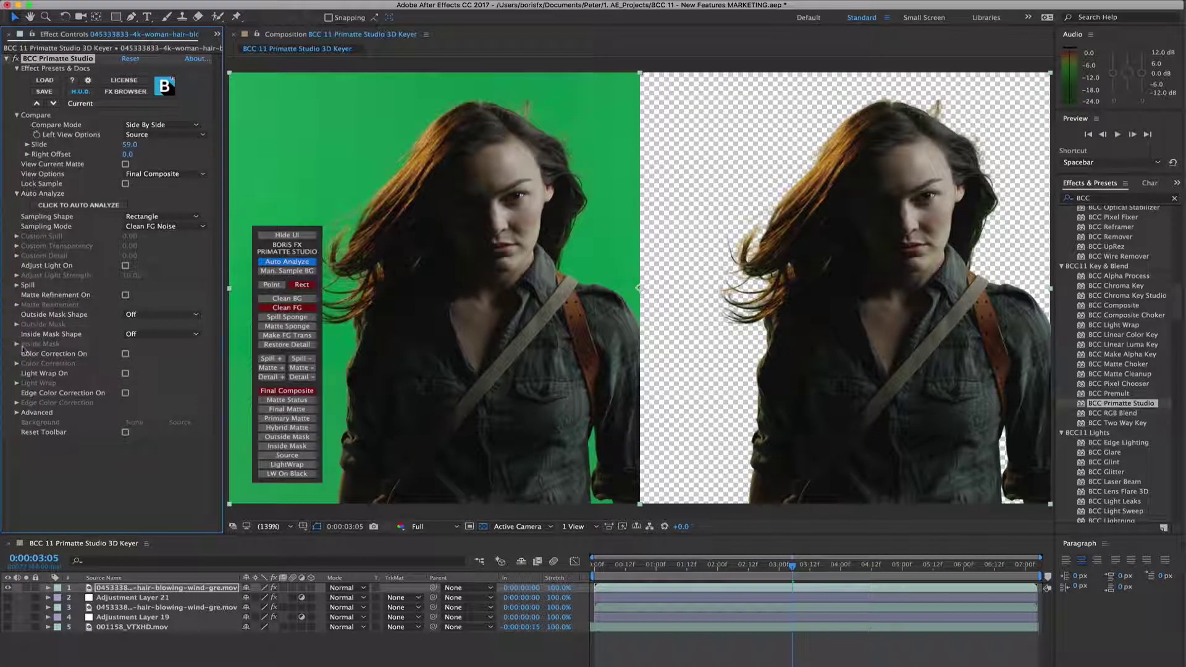
Turn on Color Correction and raise Temperature to 28
{"action": "left_click", "coordinate": [125, 355]}
{"action": "left_click", "coordinate": [17, 364]}
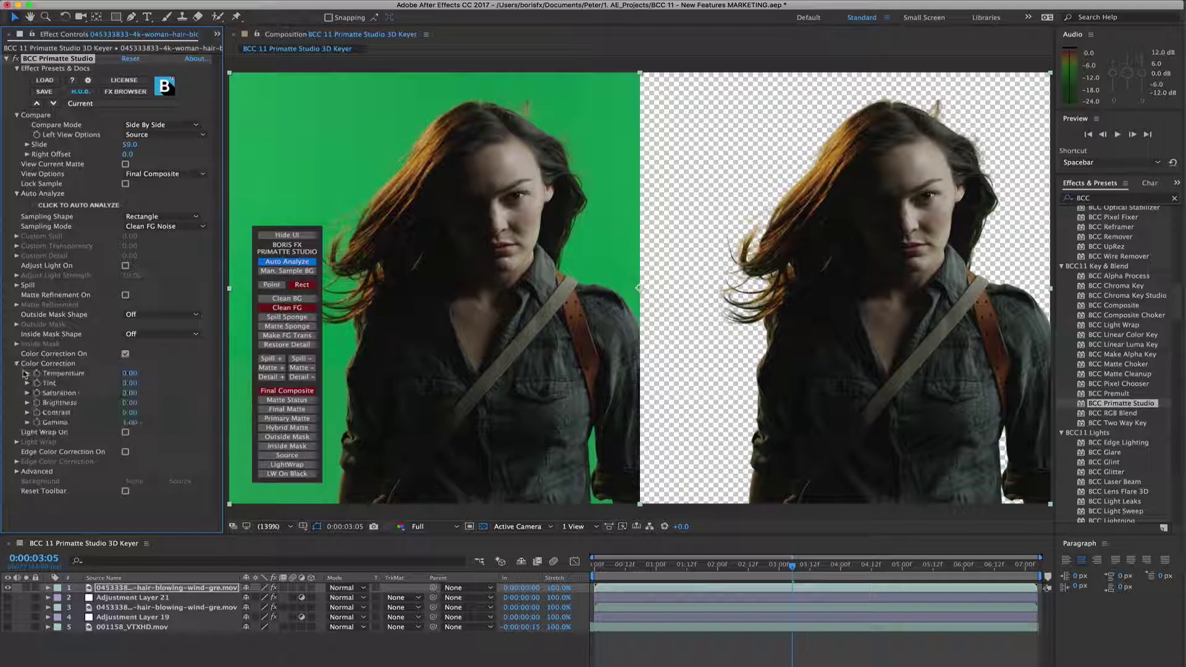
{"action": "left_click_drag", "start_coordinate": [129, 373], "coordinate": [169, 373]}
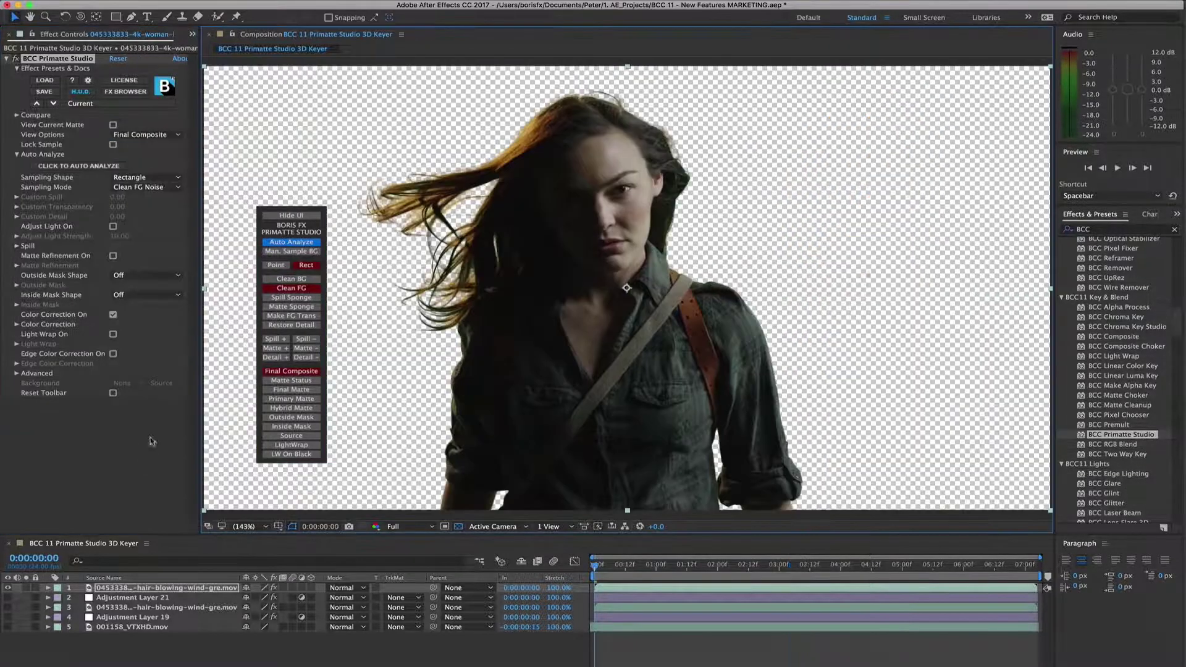
Set the outside mask type to a Mocha mask and launch Mocha
{"action": "left_click", "coordinate": [127, 278]}
{"action": "left_click", "coordinate": [137, 310]}
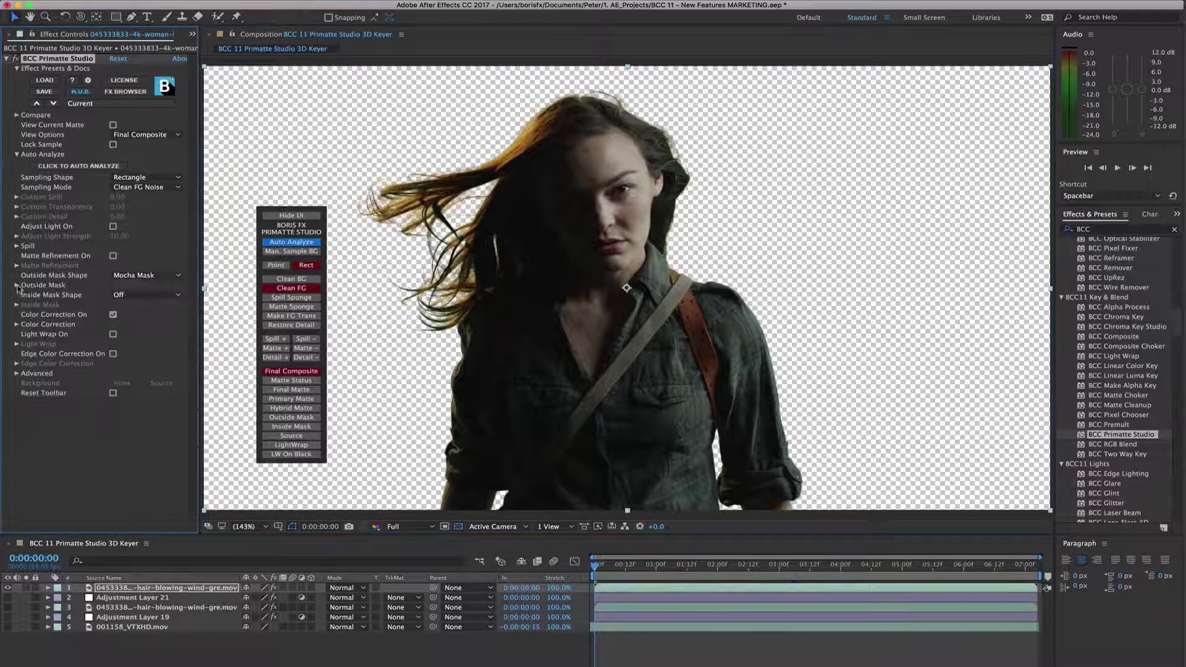
{"action": "left_click", "coordinate": [68, 334]}
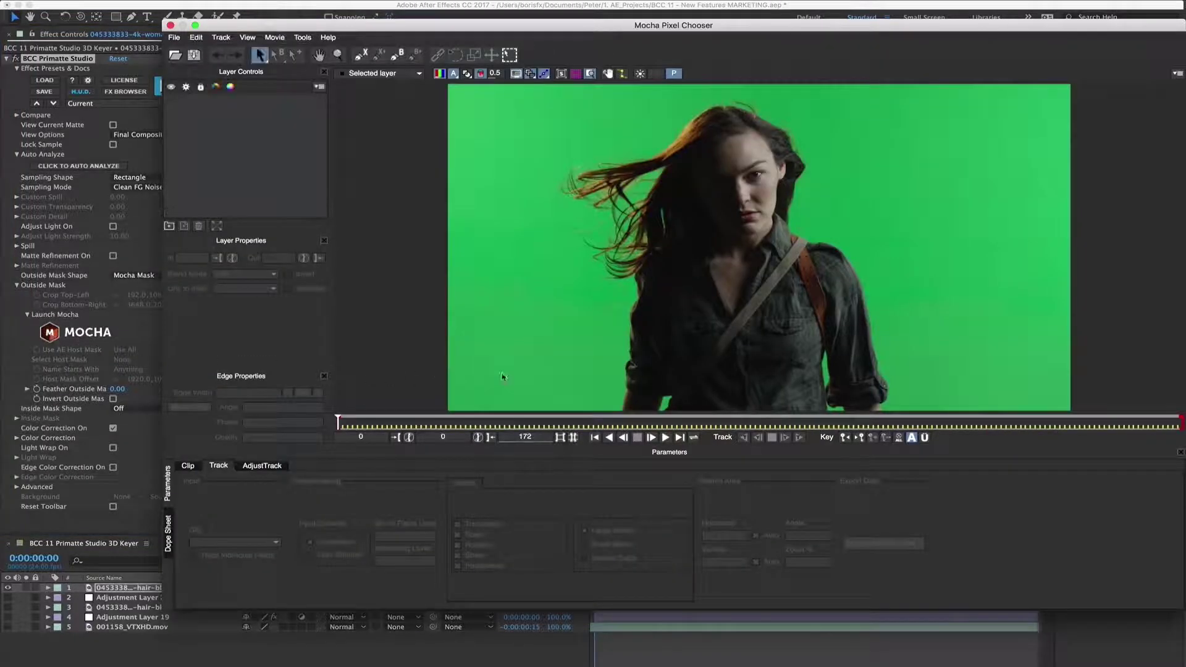
Draw a closed X-spline mask down the left side of the frame
{"action": "left_click", "coordinate": [360, 55]}
{"action": "left_click", "coordinate": [424, 148]}
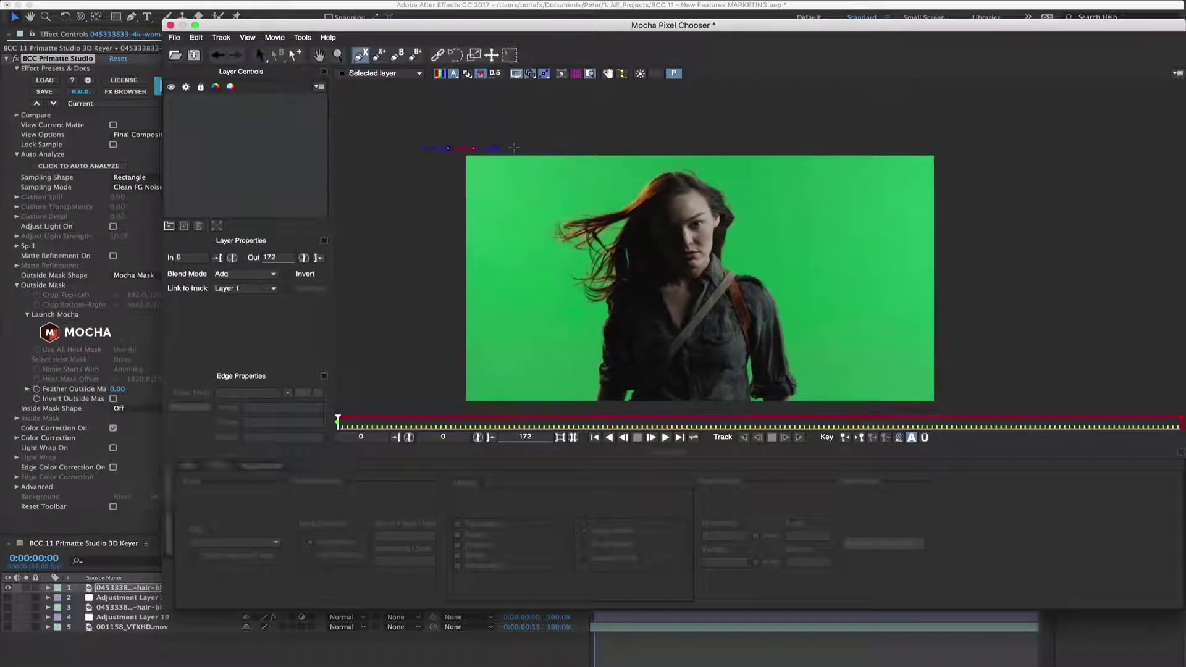
{"action": "left_click", "coordinate": [575, 153]}
{"action": "left_click", "coordinate": [543, 230]}
{"action": "left_click", "coordinate": [540, 289]}
{"action": "left_click", "coordinate": [555, 340]}
{"action": "left_click", "coordinate": [564, 389]}
{"action": "left_click", "coordinate": [556, 407]}
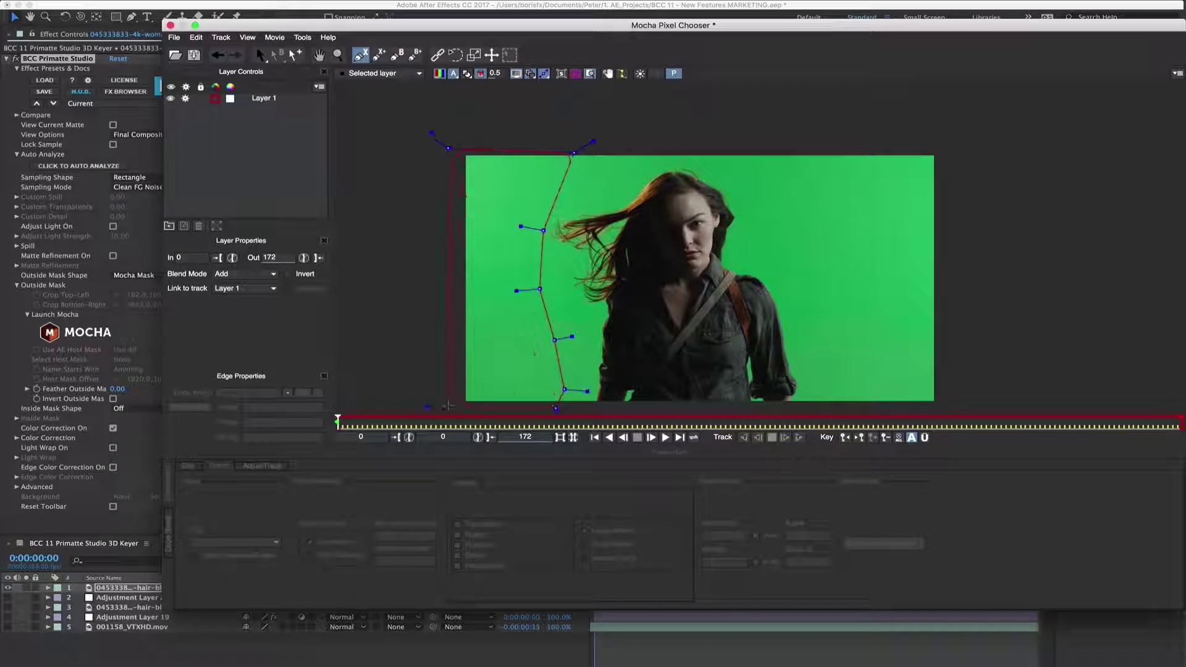
{"action": "right_click", "coordinate": [450, 405]}
Draw a second closed X-spline mask over the upper-right area
{"action": "left_click", "coordinate": [698, 135]}
{"action": "left_click", "coordinate": [974, 136]}
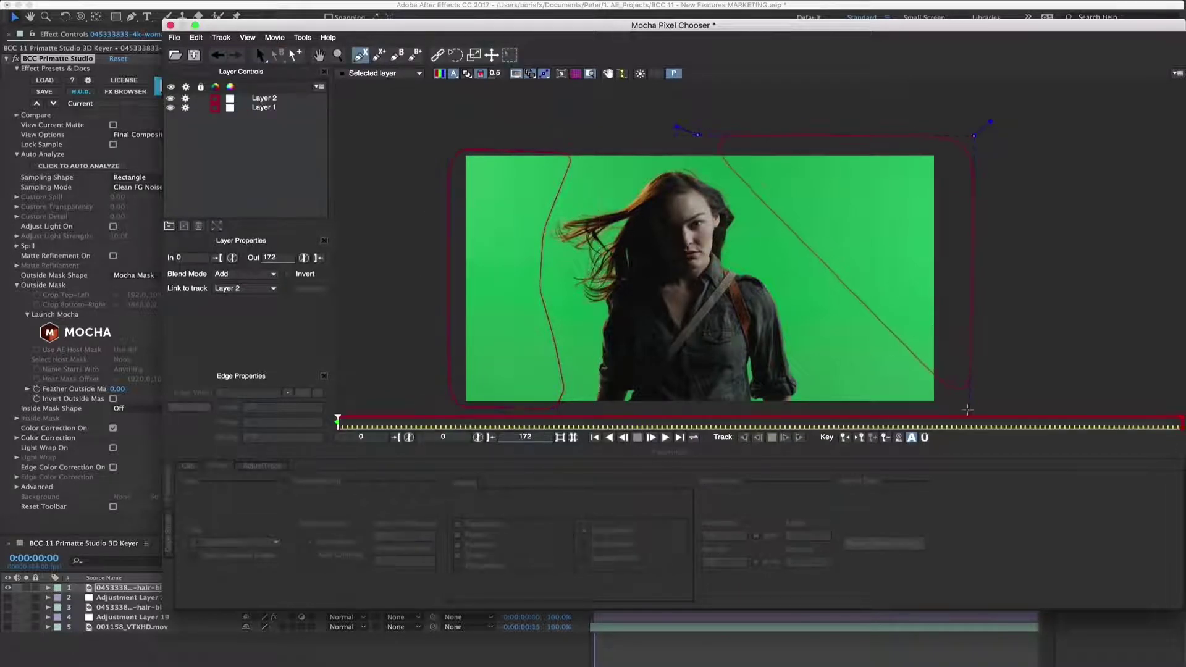
{"action": "left_click", "coordinate": [967, 410]}
{"action": "left_click", "coordinate": [867, 407]}
{"action": "left_click", "coordinate": [856, 344]}
{"action": "left_click", "coordinate": [827, 248]}
{"action": "left_click", "coordinate": [781, 196]}
{"action": "left_click", "coordinate": [745, 168]}
{"action": "right_click", "coordinate": [744, 168]}
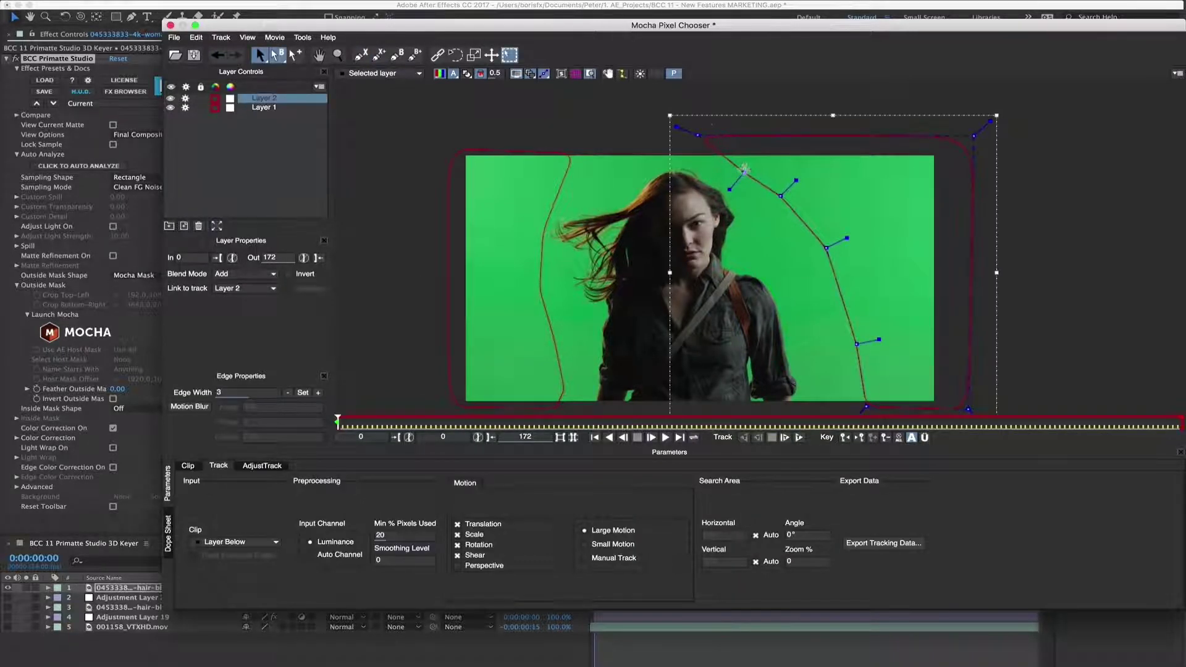
Check the masks on other frames, then close Mocha and save
{"action": "left_click_drag", "start_coordinate": [338, 422], "coordinate": [312, 422]}
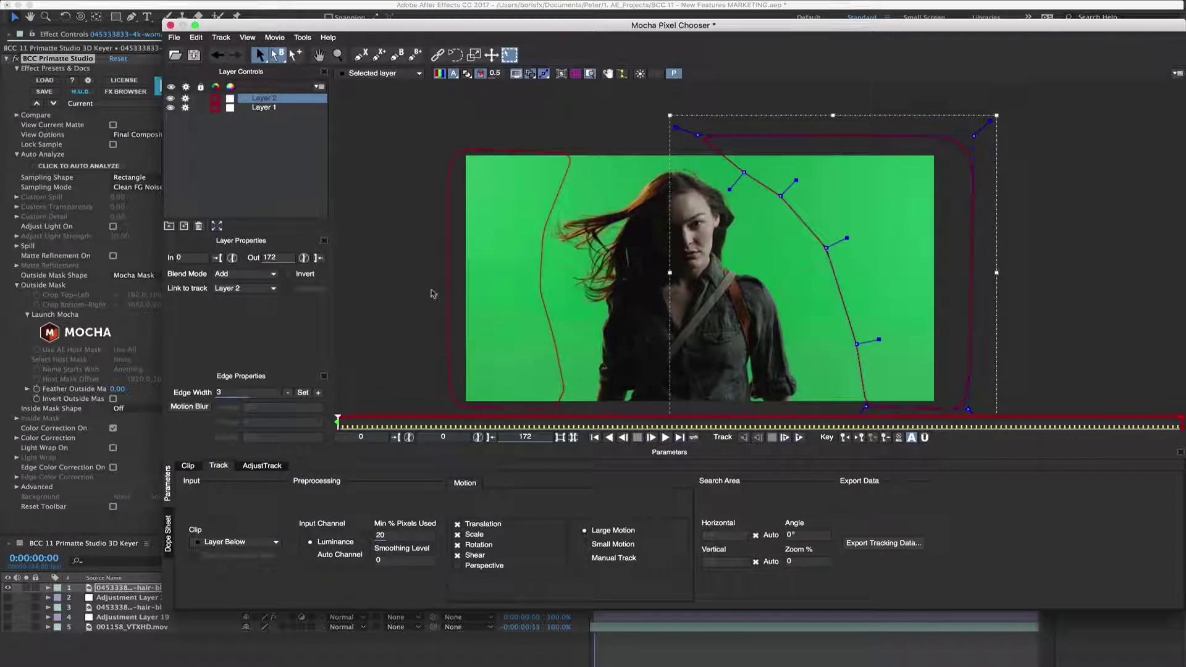
{"action": "left_click", "coordinate": [170, 25]}
{"action": "left_click", "coordinate": [853, 93]}
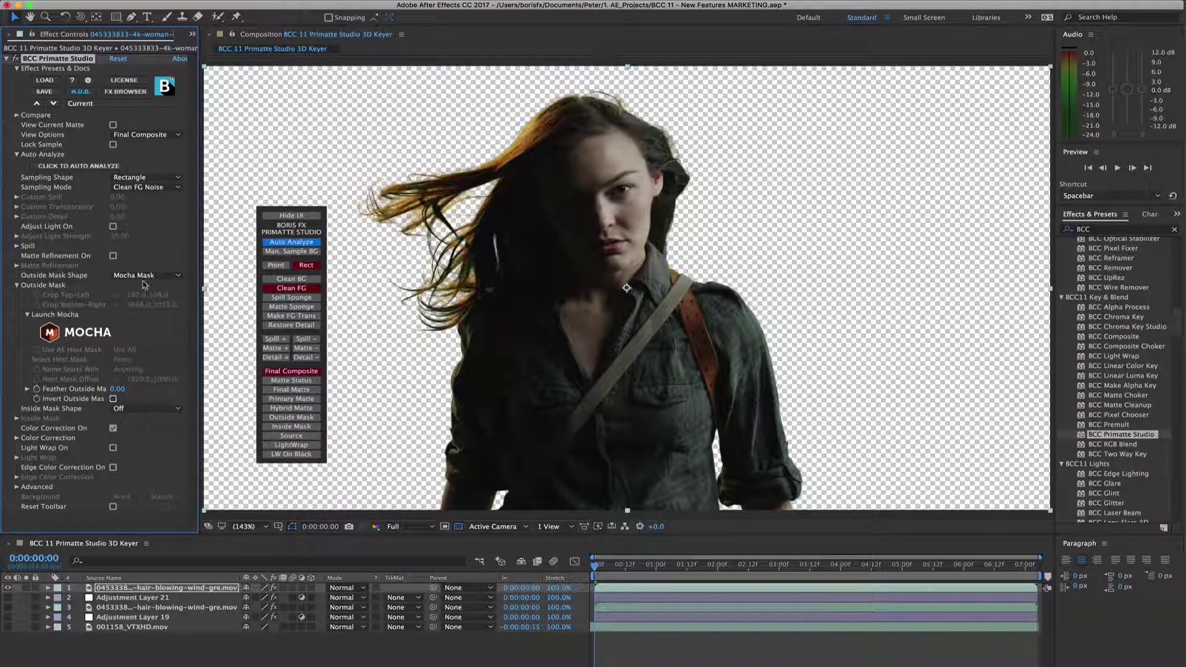
Undo the earlier mask and colour settings, expand Spill, and zoom to 400% on the hair
{"action": "key", "text": "ctrl+z"}
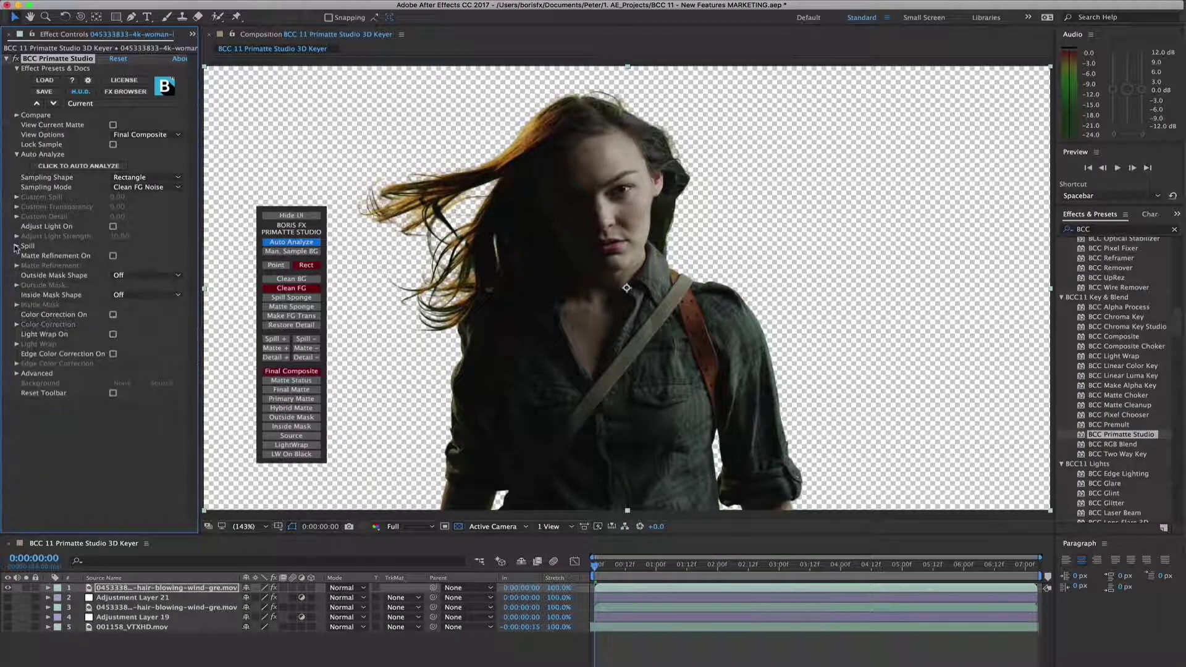
{"action": "left_click", "coordinate": [16, 246]}
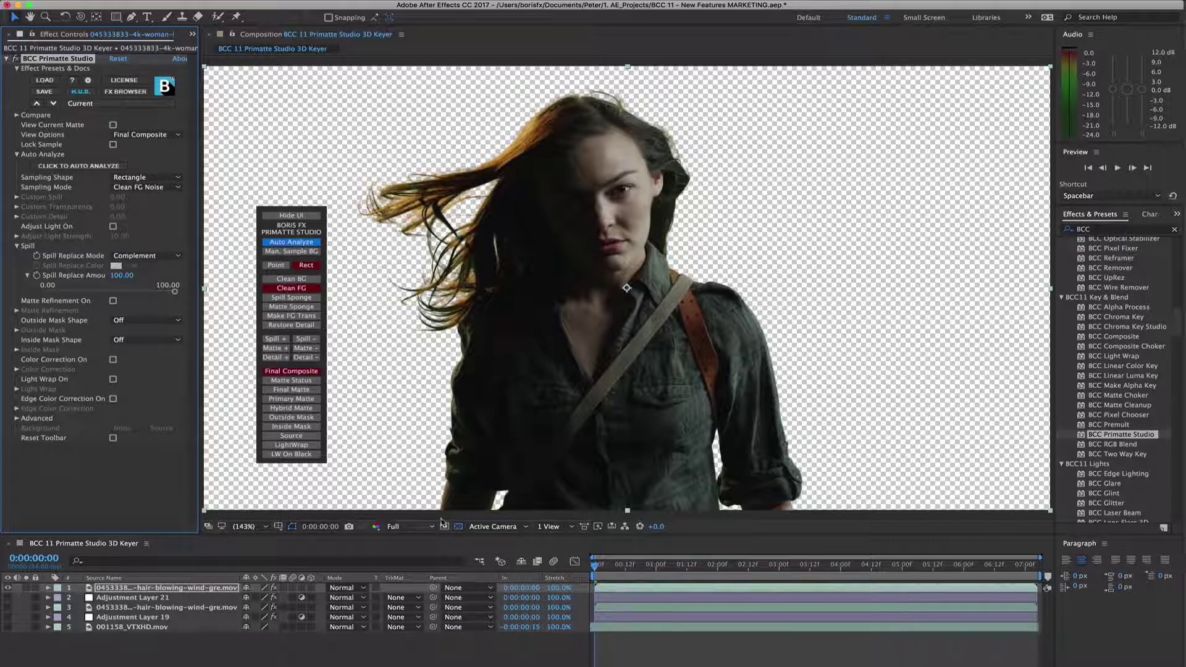
{"action": "left_click", "coordinate": [258, 526]}
{"action": "left_click", "coordinate": [278, 624]}
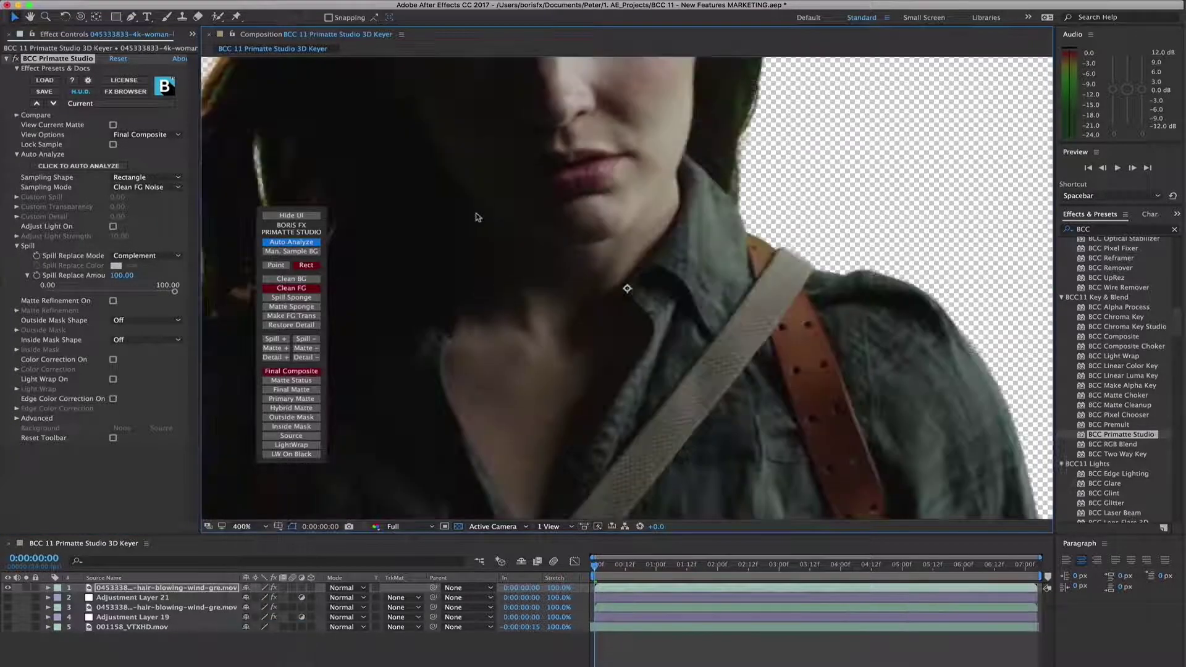
{"action": "left_click_drag", "start_coordinate": [477, 216], "coordinate": [740, 333]}
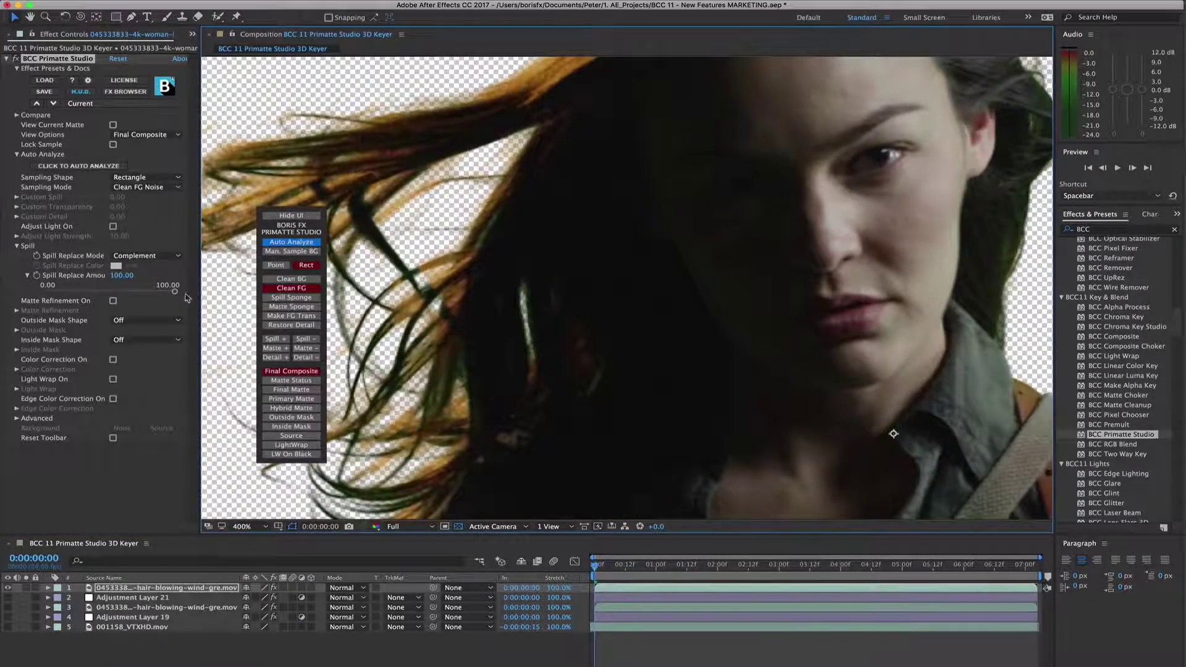
Remove hair spill using Spill Sponge with Point sampling and Spill −, then fit the viewer
{"action": "mouse_move", "coordinate": [176, 294]}
{"action": "left_mouse_down"}
{"action": "mouse_move", "coordinate": [37, 295]}
{"action": "mouse_move", "coordinate": [182, 295]}
{"action": "left_mouse_up"}
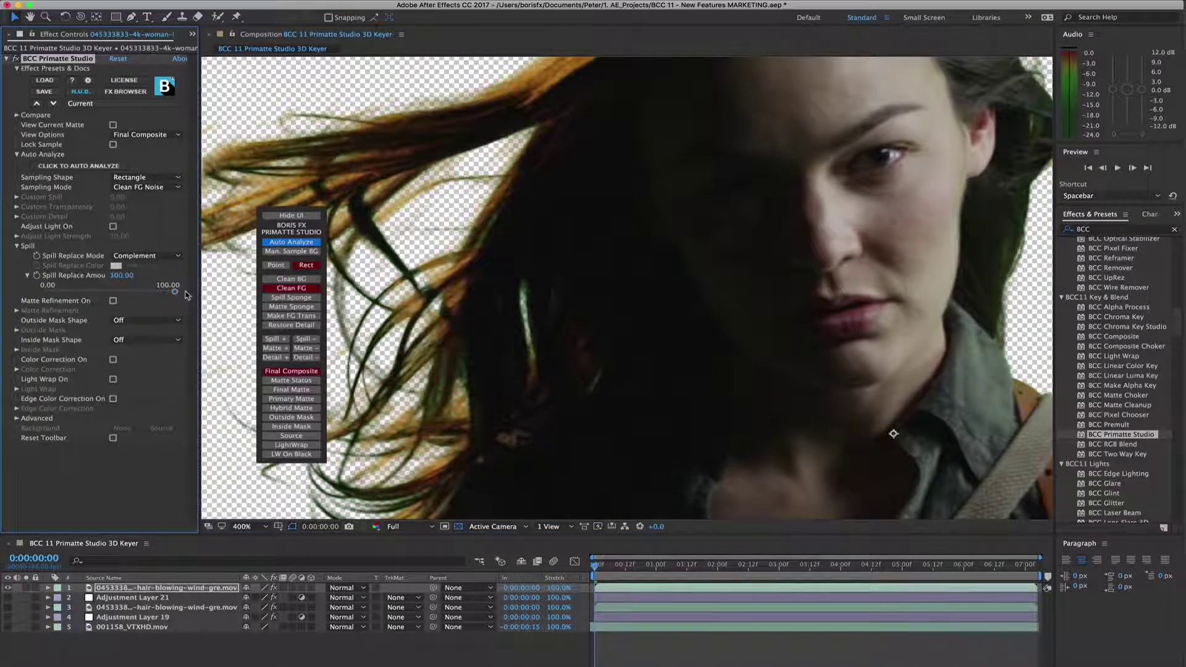
{"action": "left_click", "coordinate": [289, 298]}
{"action": "left_click", "coordinate": [284, 266]}
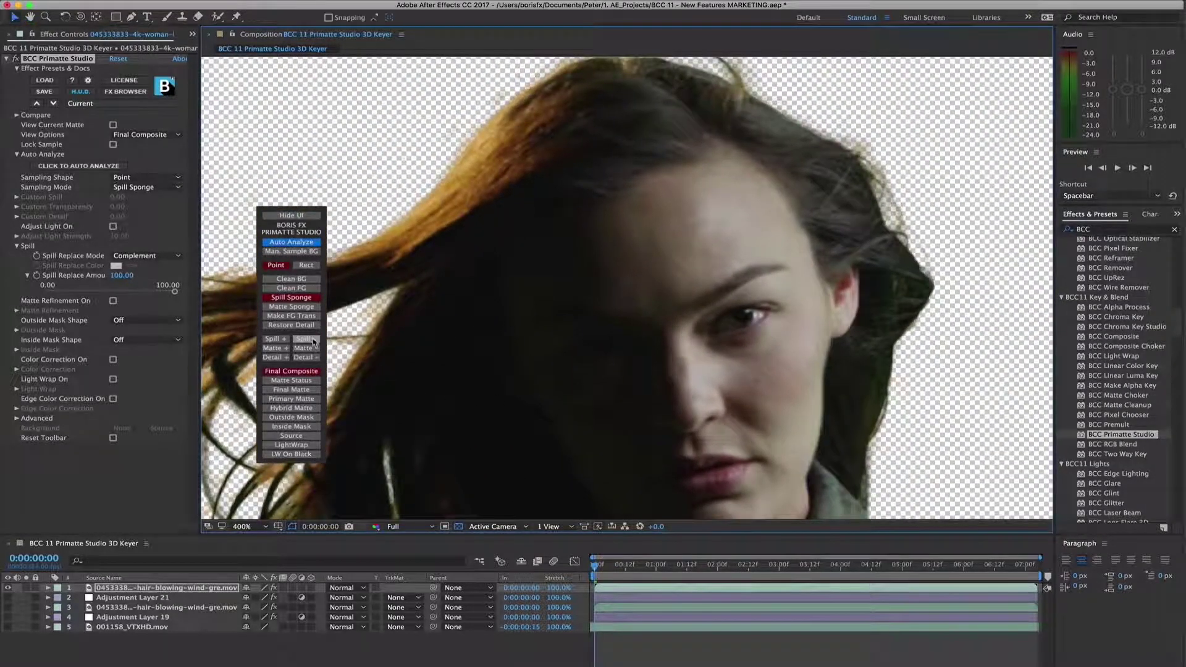
{"action": "left_click", "coordinate": [314, 340]}
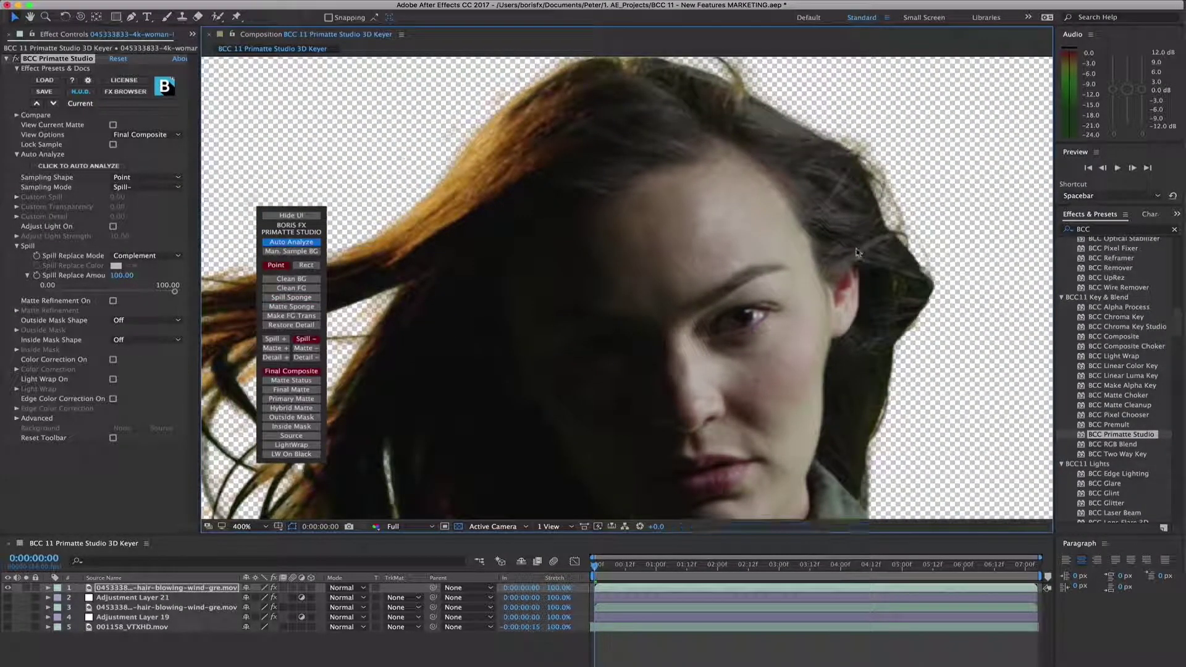
{"action": "left_click", "coordinate": [256, 528]}
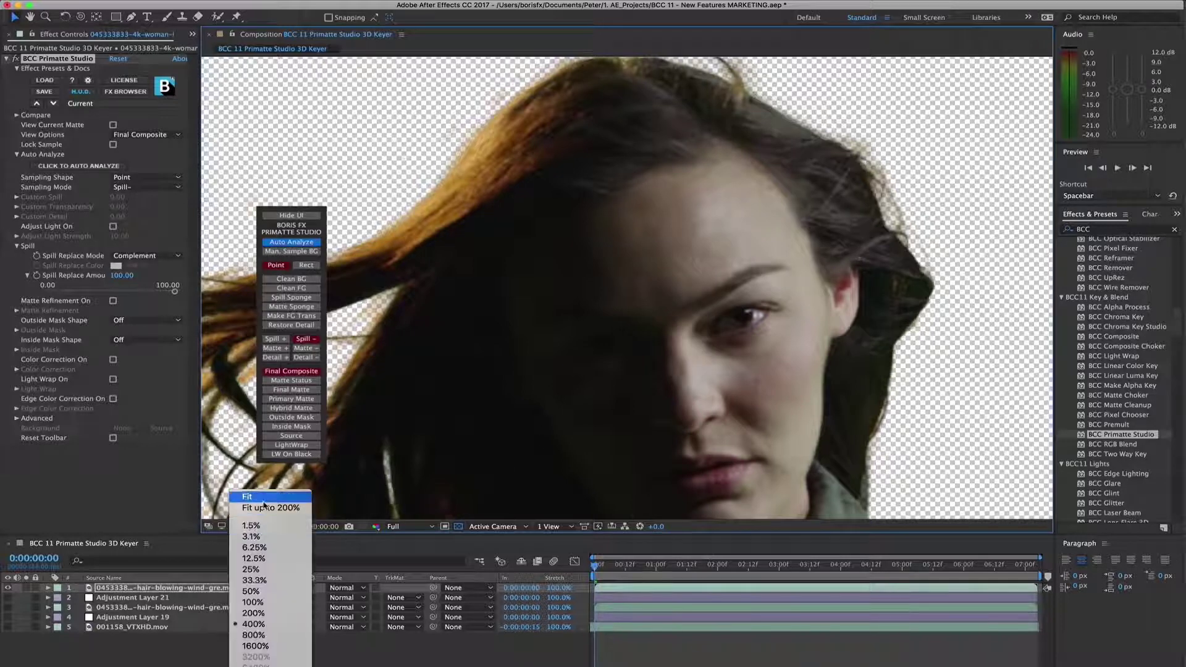
{"action": "left_click", "coordinate": [266, 509]}
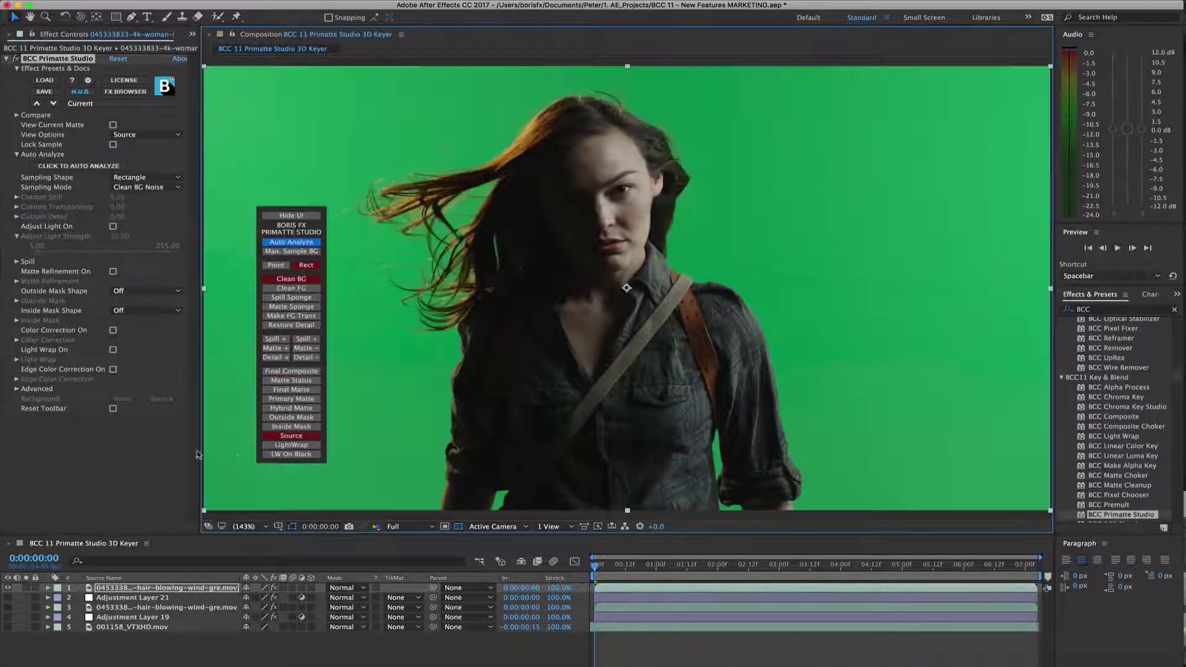
Turn on Adjust Light in Matte Status view, comparing off and on
{"action": "left_click", "coordinate": [291, 381]}
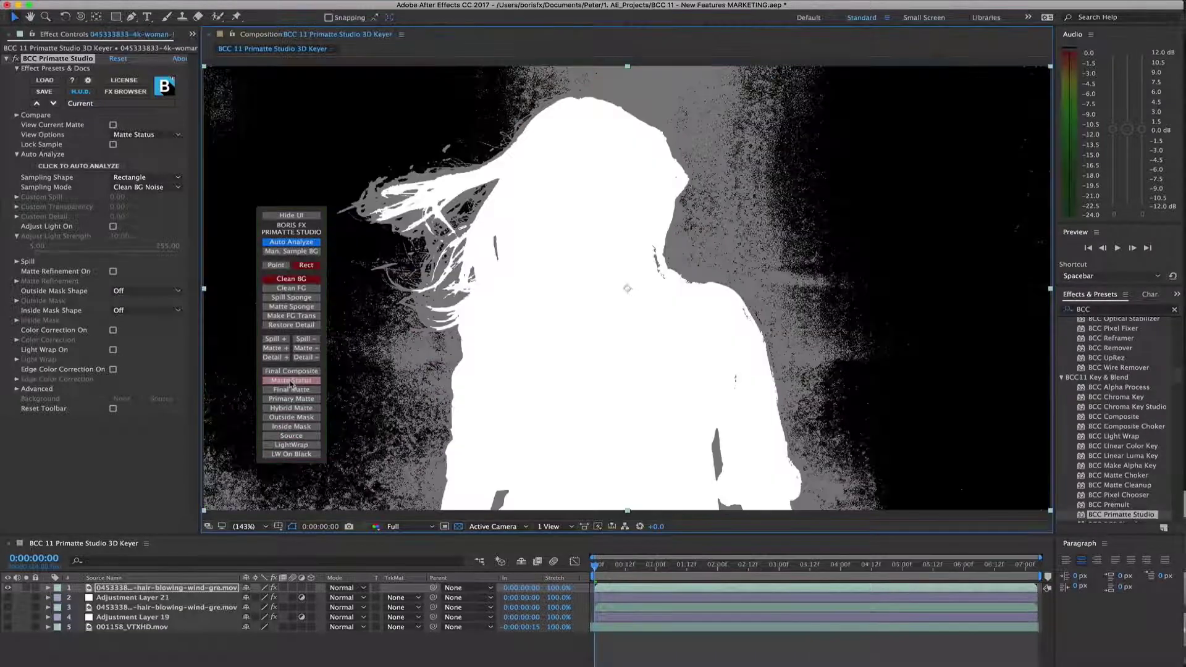
{"action": "left_click", "coordinate": [113, 227]}
{"action": "left_click", "coordinate": [113, 227]}
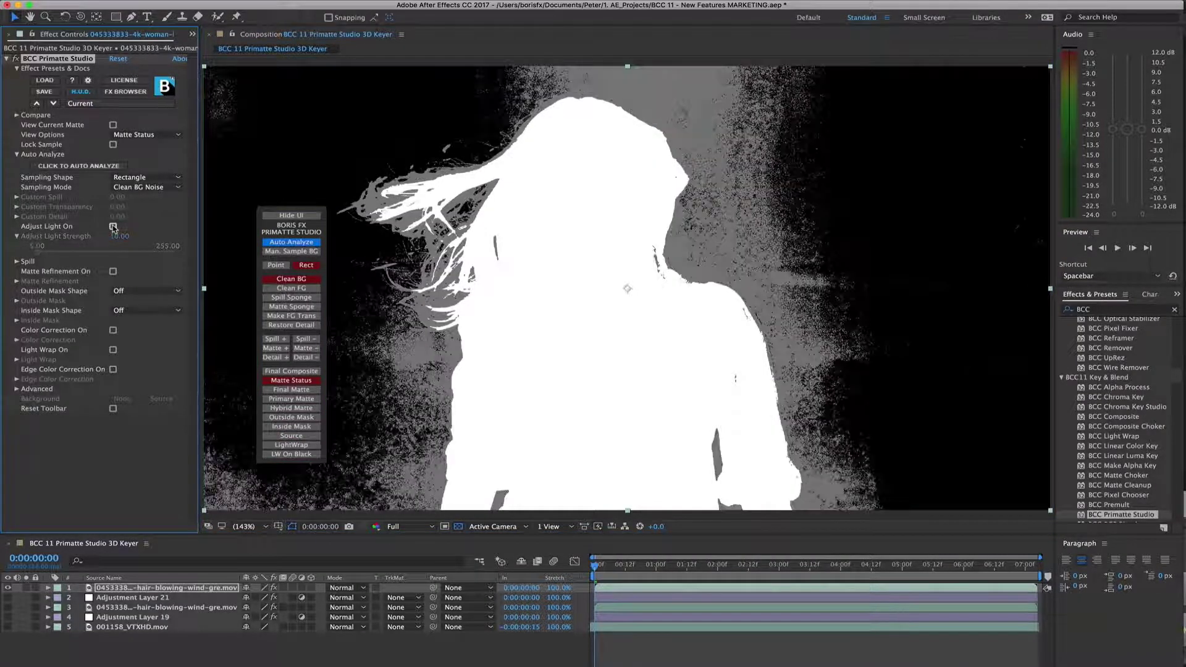
{"action": "left_click", "coordinate": [113, 227]}
{"action": "left_click", "coordinate": [371, 335]}
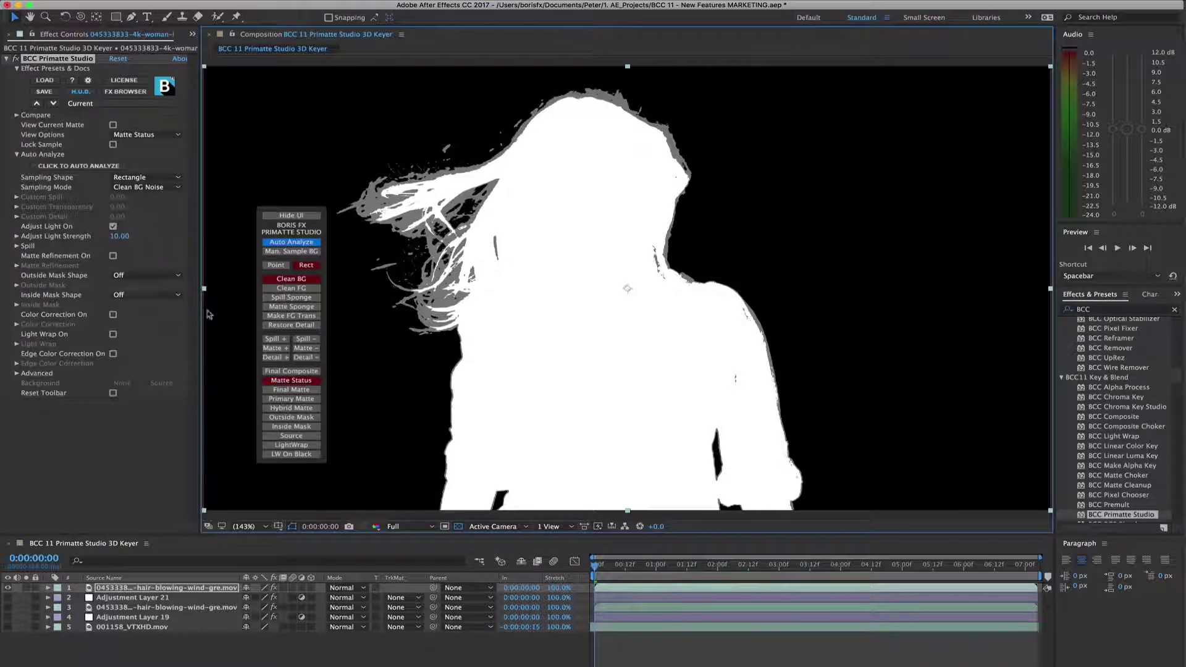
In Final Matte view, enable Matte Refinement and set Soften Matte to 0
{"action": "left_click", "coordinate": [291, 389]}
{"action": "left_click", "coordinate": [113, 256]}
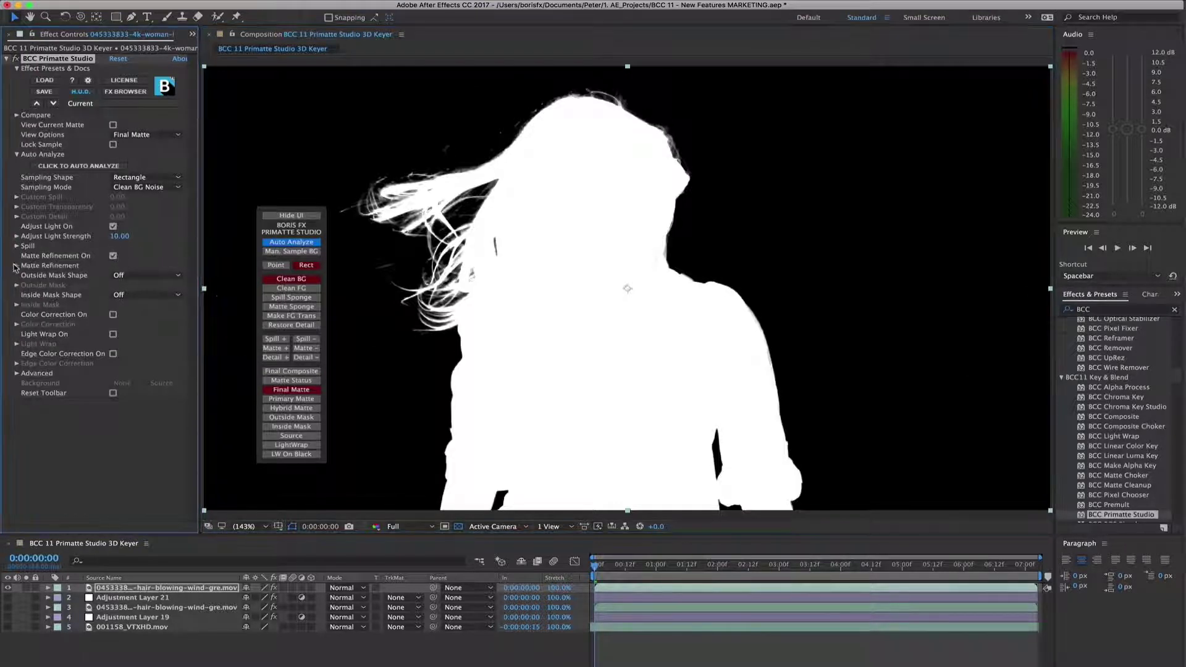
{"action": "left_click", "coordinate": [17, 266]}
{"action": "left_click", "coordinate": [27, 275]}
{"action": "left_click_drag", "start_coordinate": [75, 293], "coordinate": [43, 292]}
{"action": "left_click", "coordinate": [25, 310]}
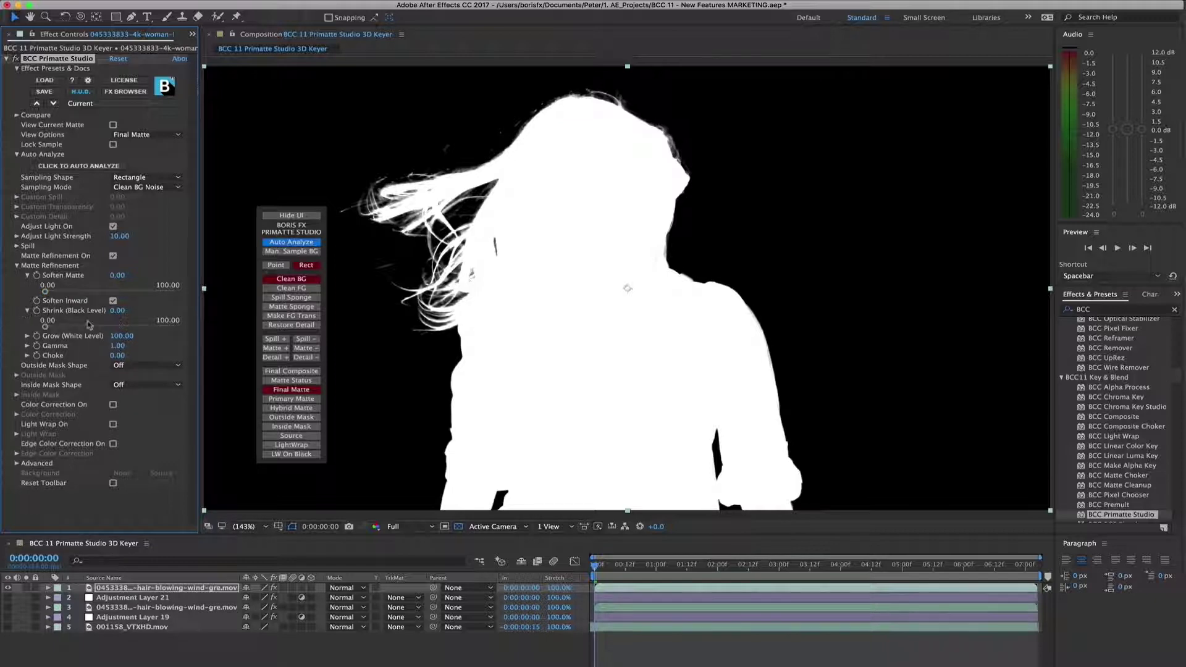
{"action": "left_click", "coordinate": [27, 355]}
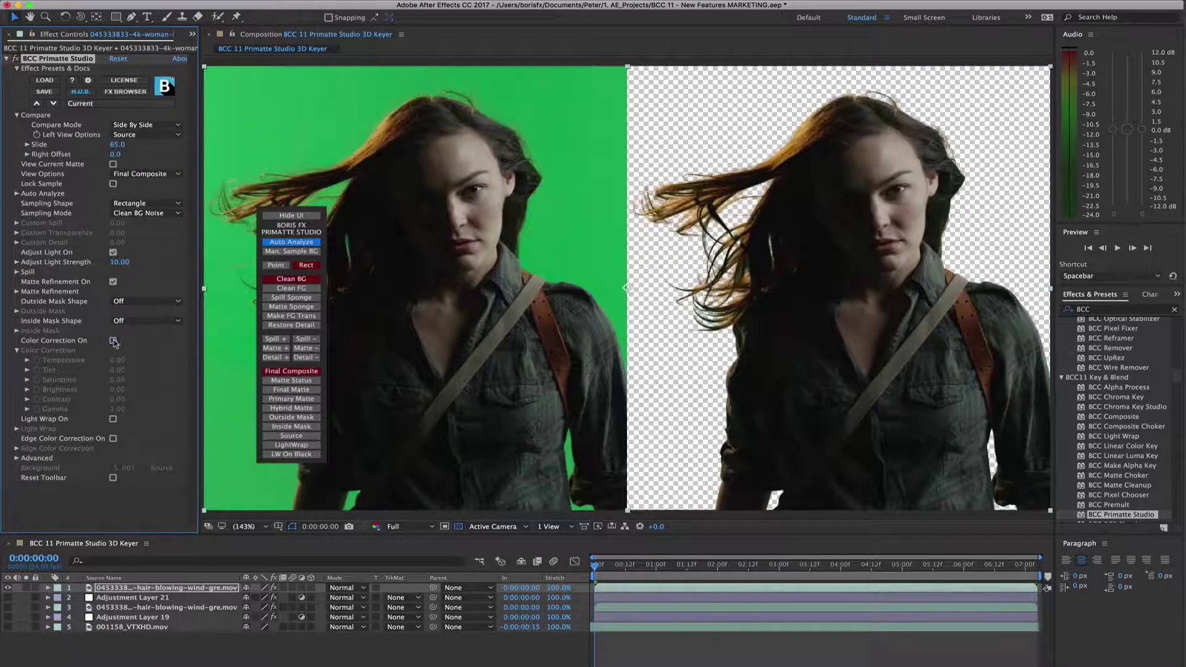
Enable Color Correction with Temperature 12, Saturation 15, Brightness 5 and Contrast 5
{"action": "left_click", "coordinate": [114, 341]}
{"action": "left_click", "coordinate": [116, 360]}
{"action": "key", "text": "Return"}
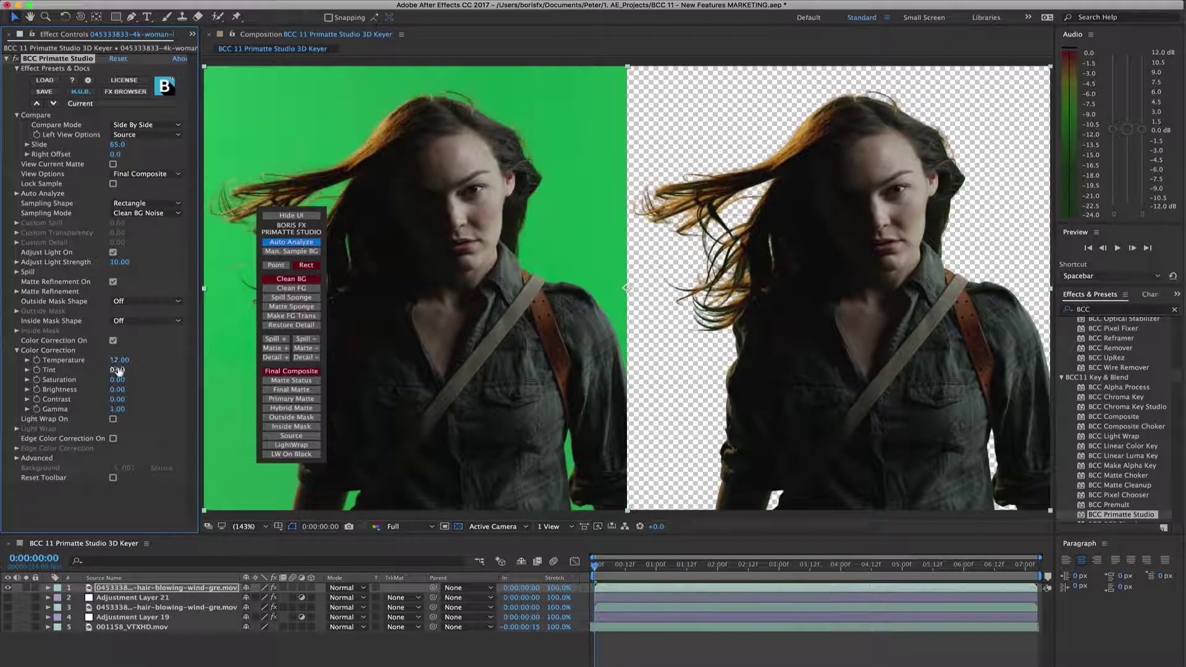
{"action": "left_click", "coordinate": [116, 380]}
{"action": "type", "text": "15"}
{"action": "key", "text": "Return"}
{"action": "left_click", "coordinate": [116, 390]}
{"action": "type", "text": "5"}
{"action": "key", "text": "Return"}
{"action": "left_click", "coordinate": [116, 400]}
{"action": "type", "text": "5"}
{"action": "key", "text": "Return"}
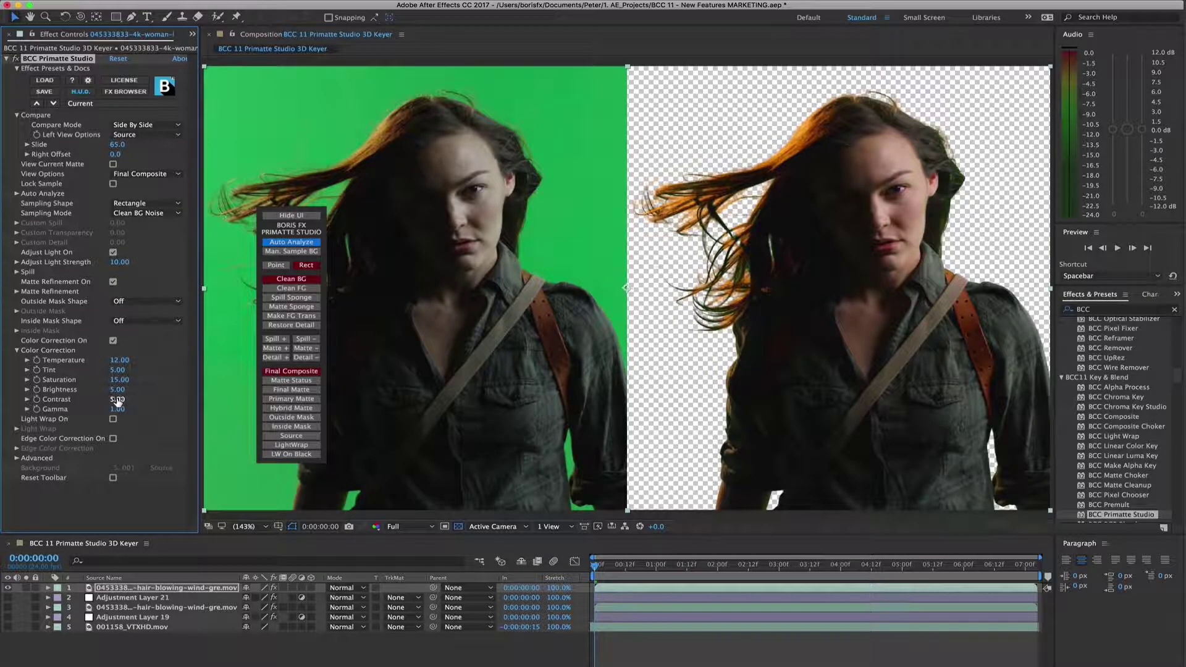
Turn on Light Wrap, preview it on black, then view the Final Composite
{"action": "left_click", "coordinate": [113, 420]}
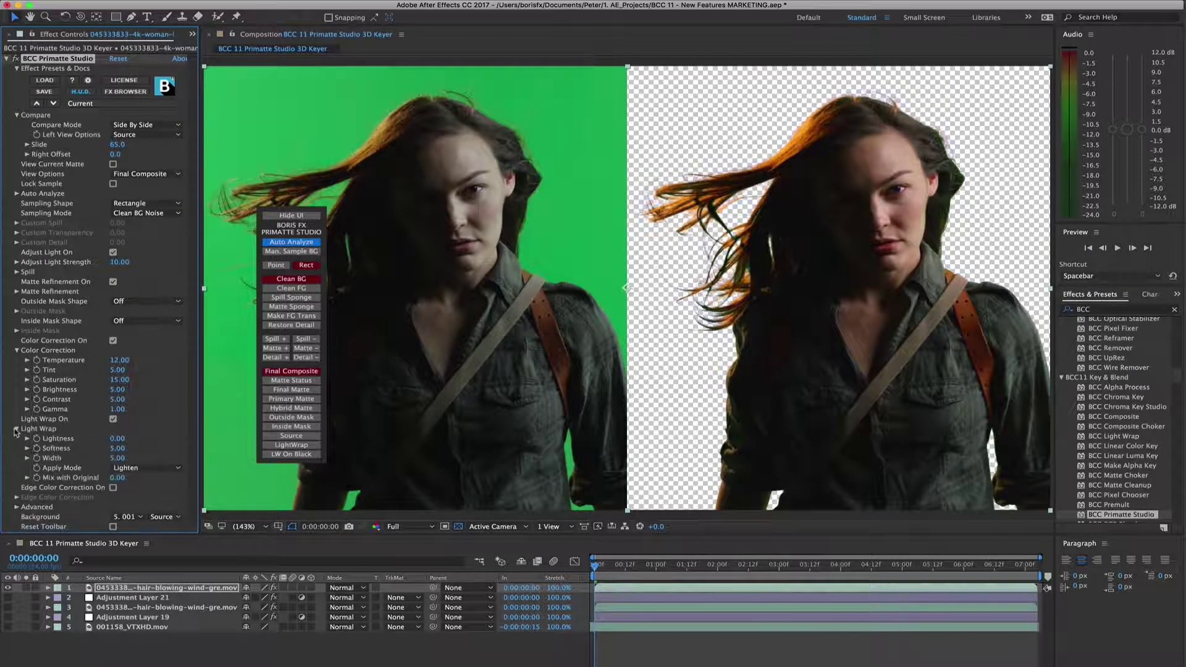
{"action": "left_click", "coordinate": [290, 454]}
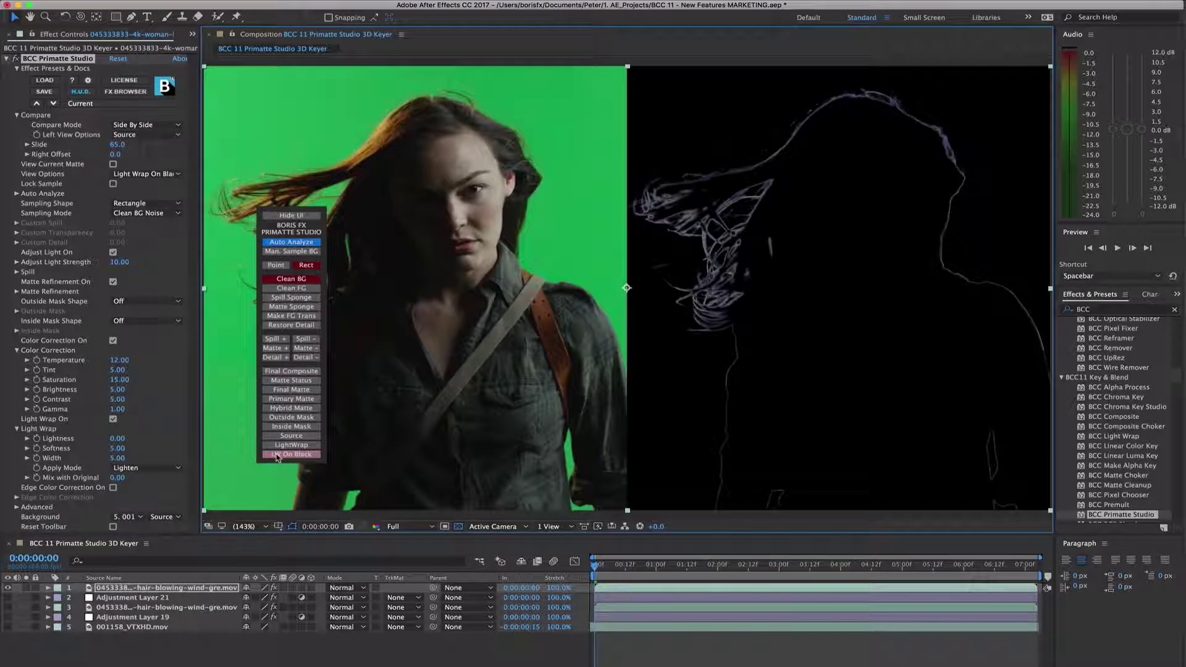
{"action": "left_click", "coordinate": [291, 371]}
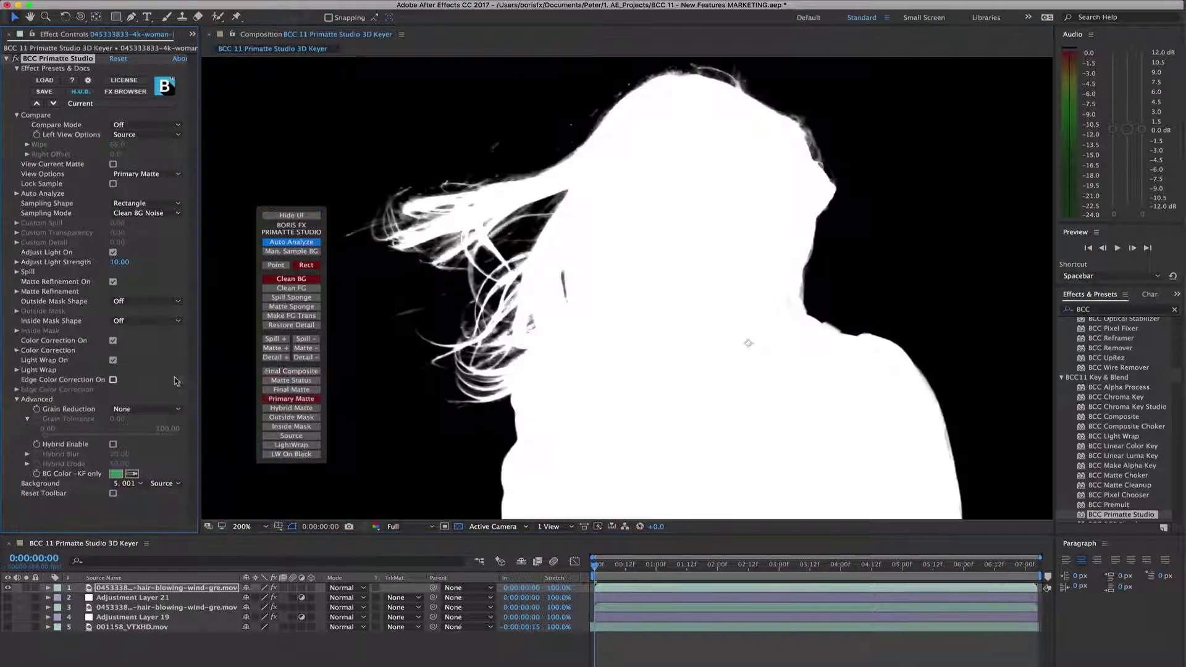
Set Grain Reduction to Medium with tolerance 11.90
{"action": "left_click", "coordinate": [133, 409]}
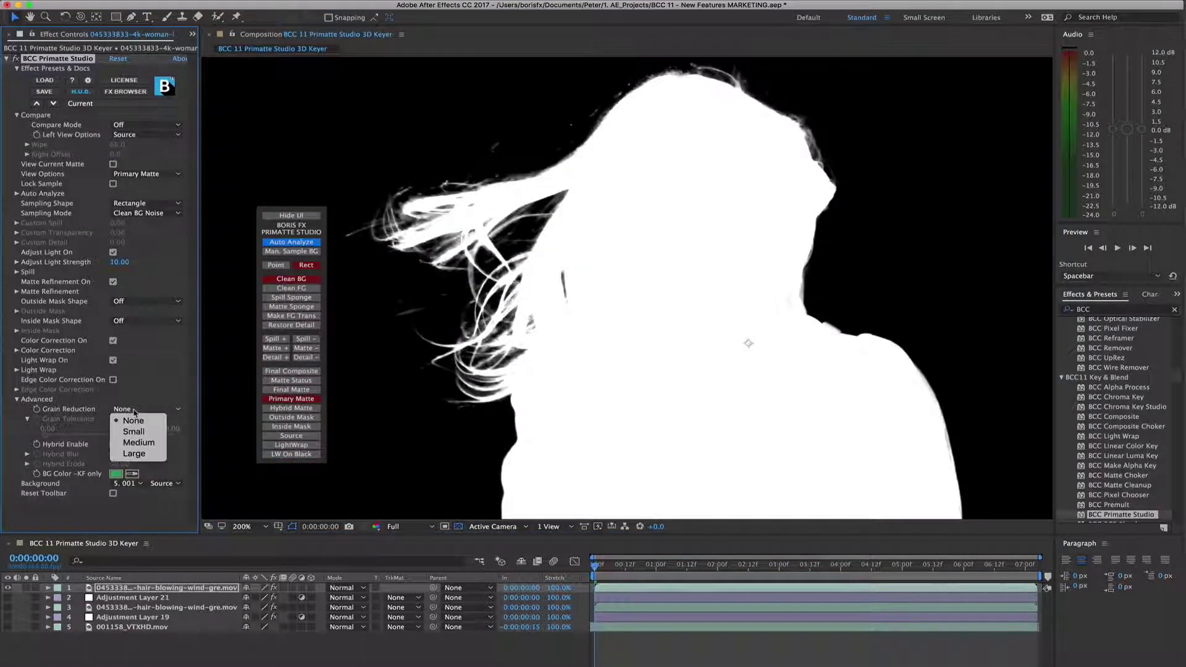
{"action": "left_click", "coordinate": [139, 442]}
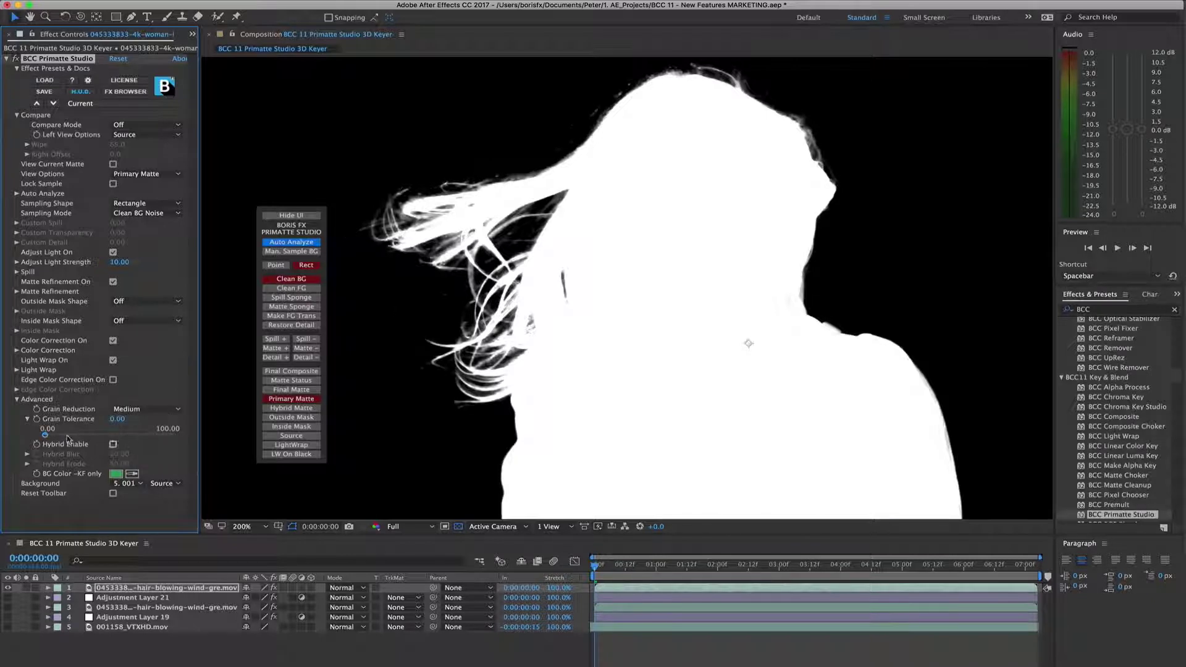
{"action": "mouse_move", "coordinate": [46, 435]}
{"action": "left_mouse_down"}
{"action": "mouse_move", "coordinate": [61, 439]}
{"action": "mouse_move", "coordinate": [33, 436]}
{"action": "left_mouse_up"}
Reset Grain Reduction to None and view the Hybrid Matte
{"action": "left_click", "coordinate": [136, 411]}
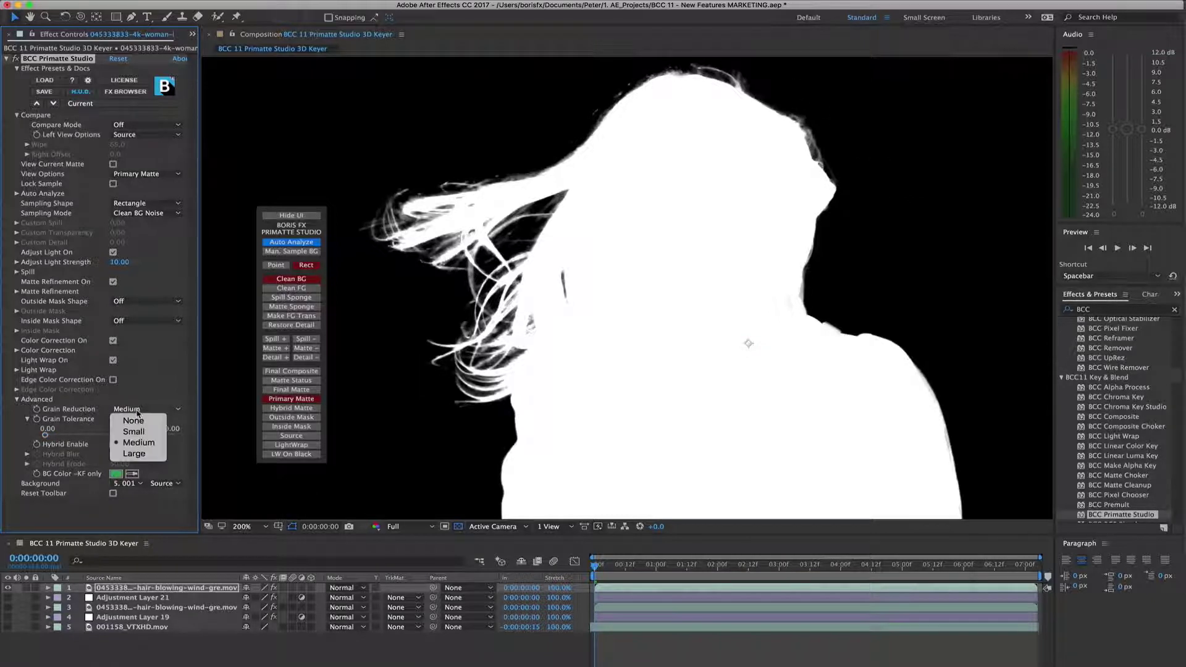
{"action": "left_click", "coordinate": [145, 175]}
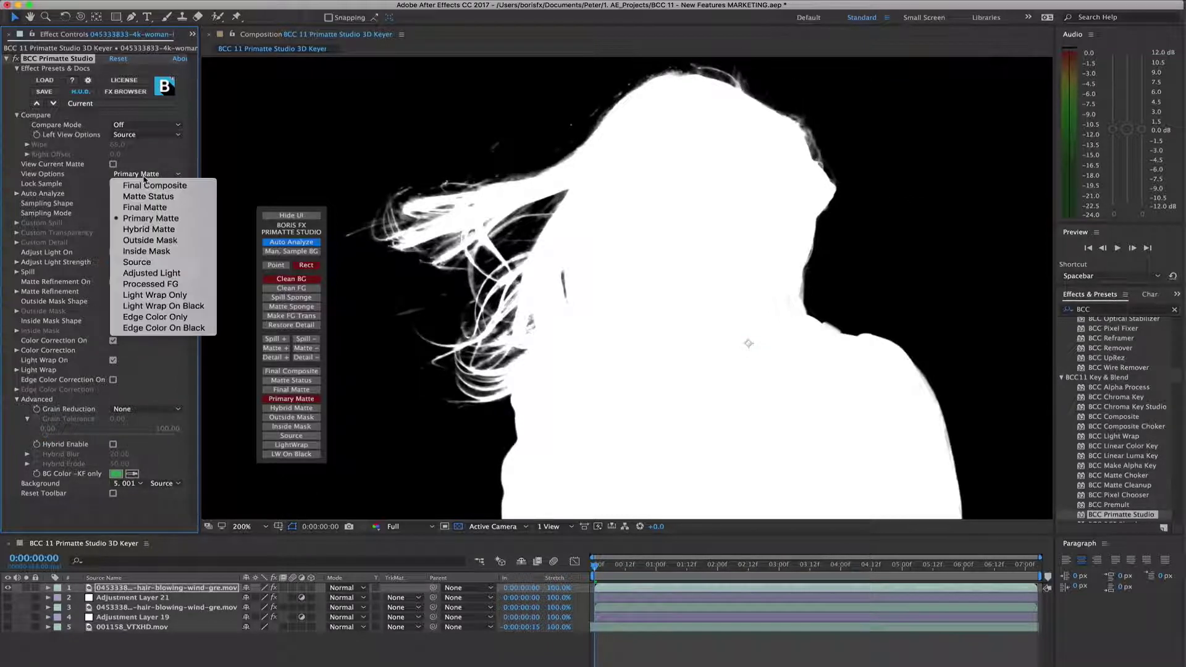
{"action": "left_click", "coordinate": [149, 229]}
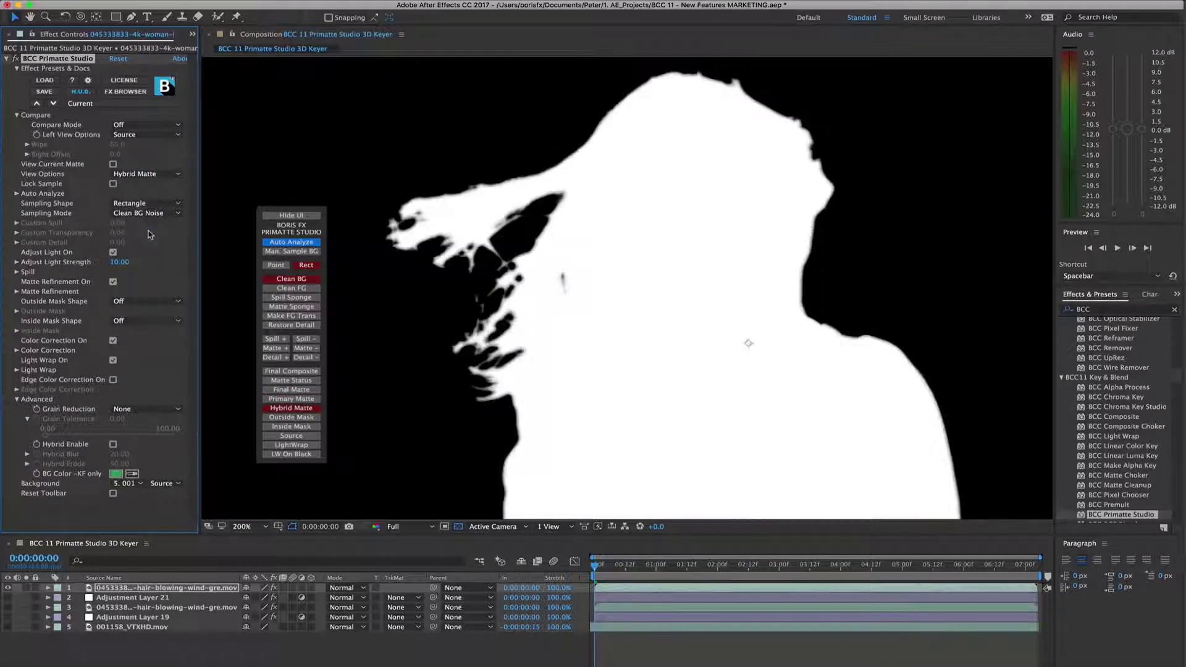
{"action": "left_click", "coordinate": [151, 175]}
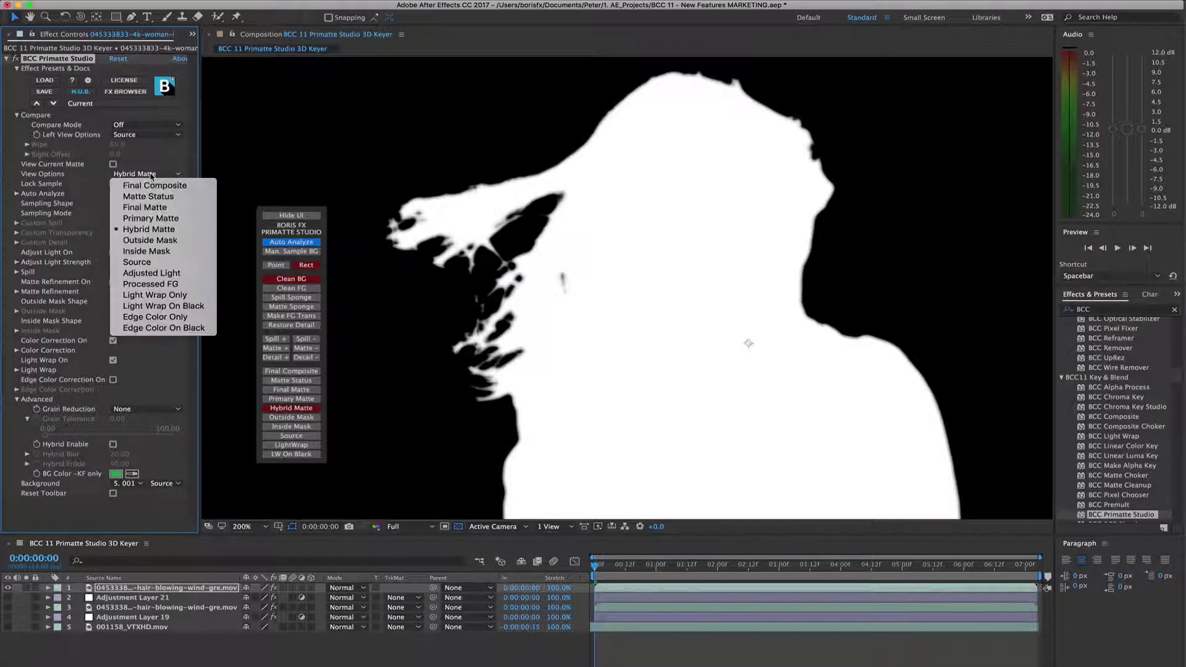